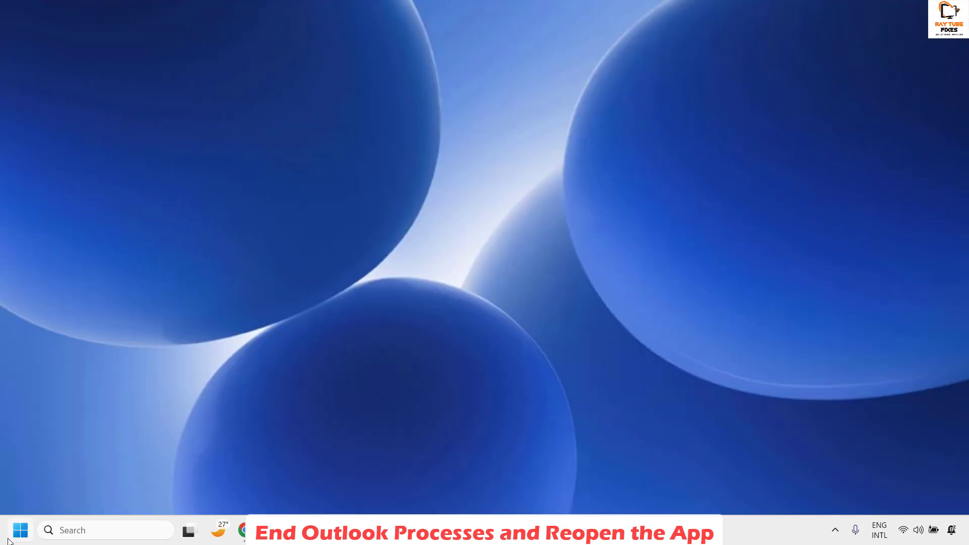
# Open Task Manager's detailed process list and find the running processes whose names begin with O
pyautogui.rightClick(19, 536)
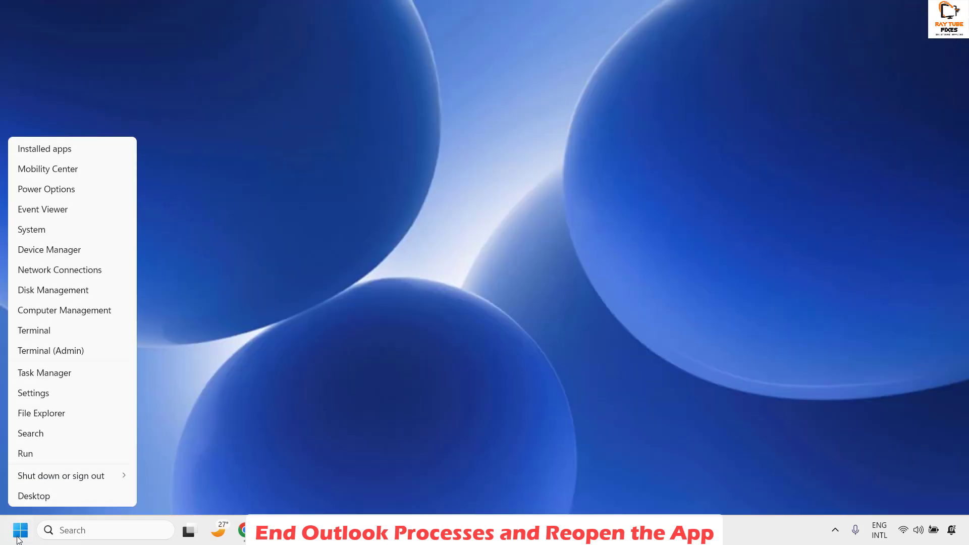
pyautogui.click(61, 368)
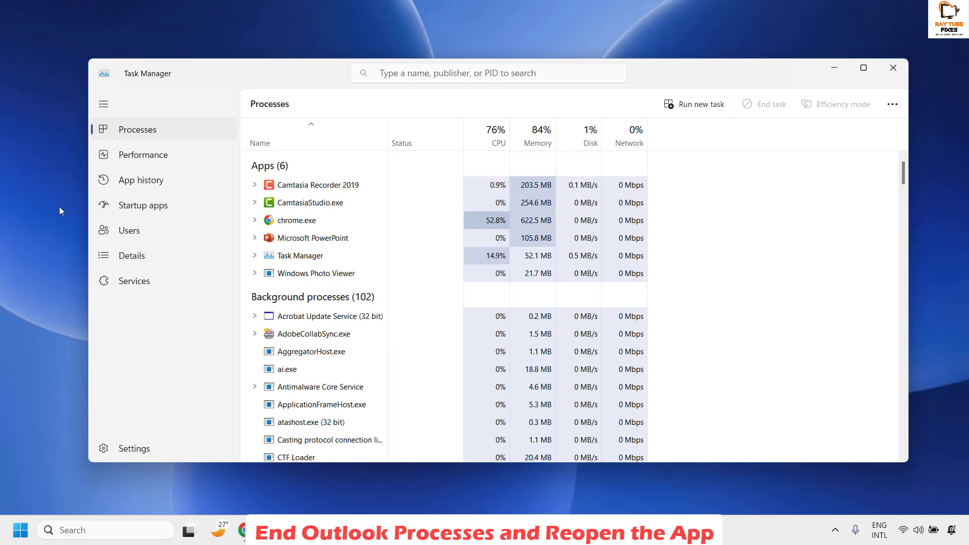
pyautogui.click(130, 256)
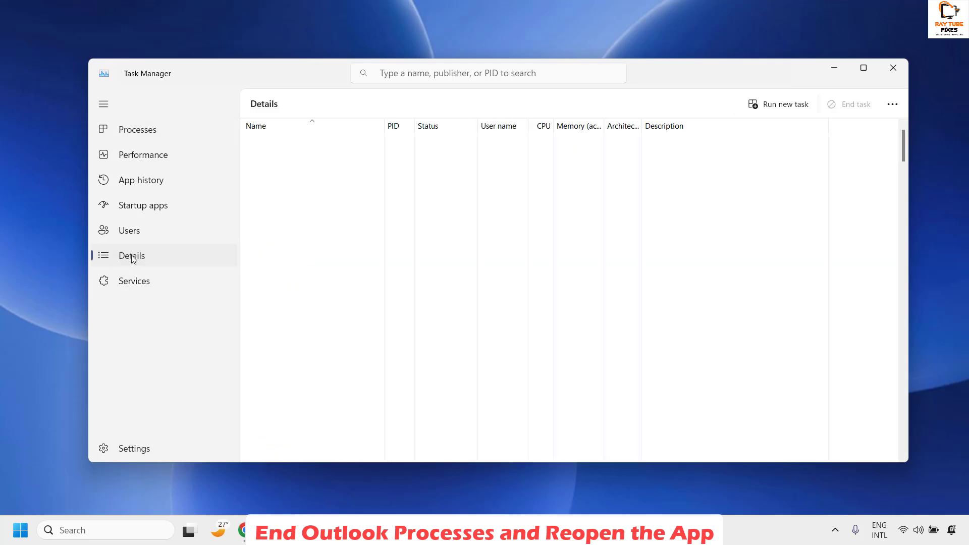
pyautogui.click(266, 306)
pyautogui.press('o')
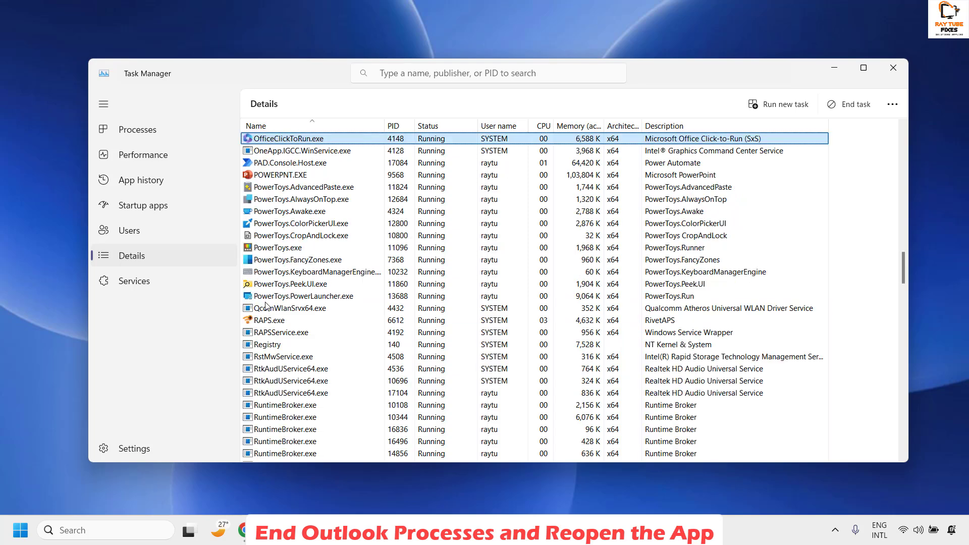
pyautogui.click(308, 200)
pyautogui.press('o')
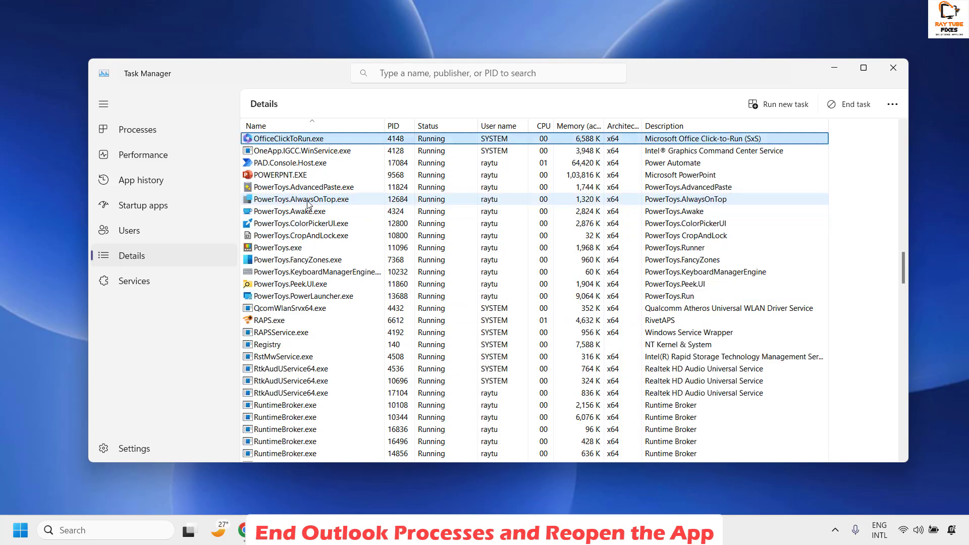
pyautogui.press('o')
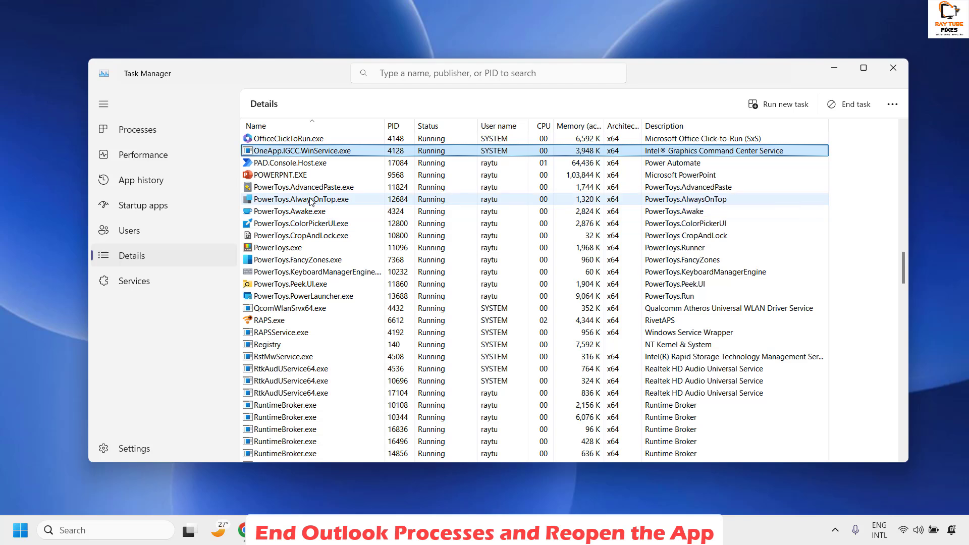
# End the OfficeClickToRun.exe process and close Task Manager
pyautogui.click(292, 142)
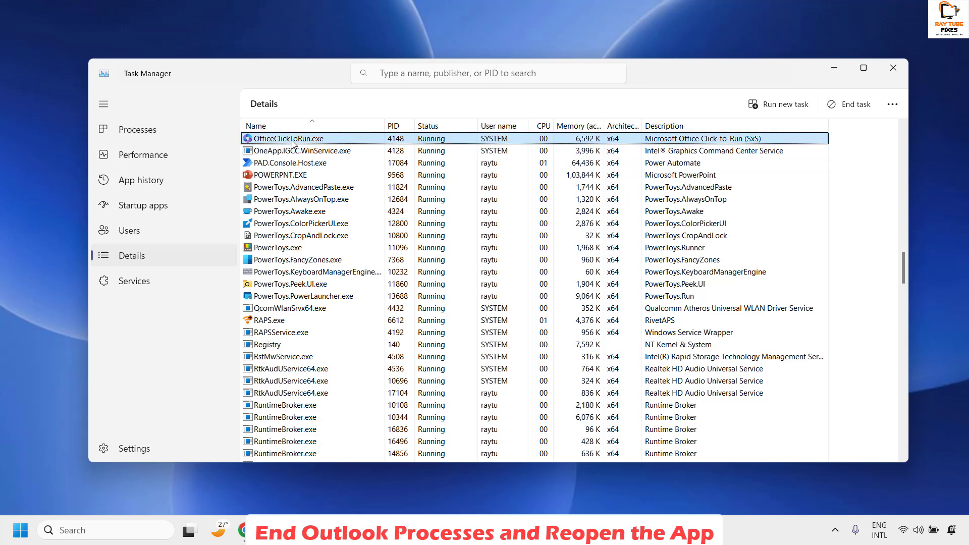
pyautogui.rightClick(293, 142)
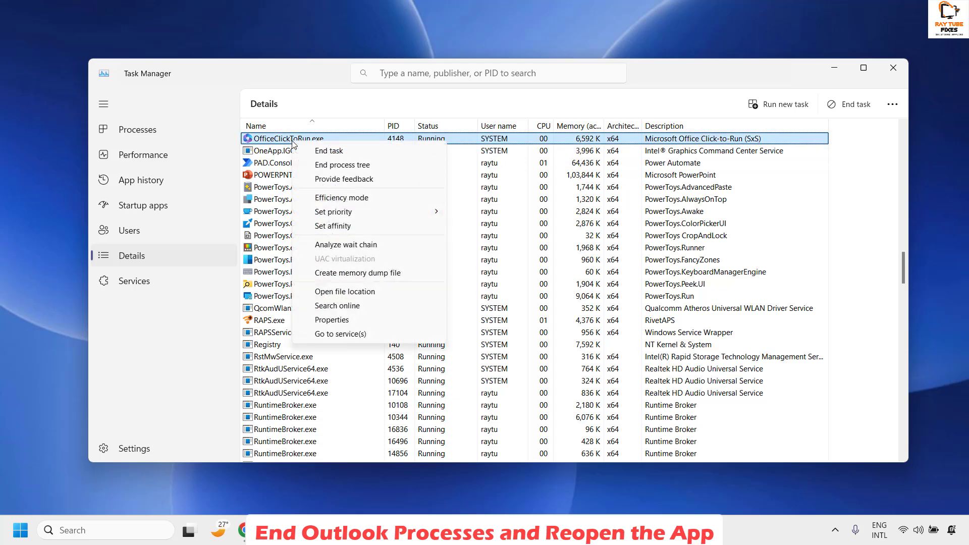
pyautogui.click(333, 151)
pyautogui.click(460, 304)
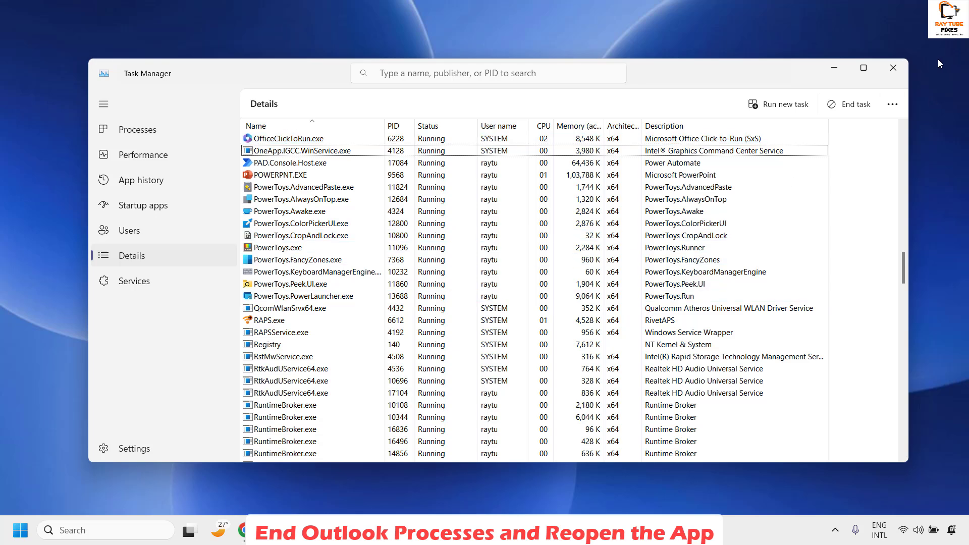
pyautogui.click(893, 67)
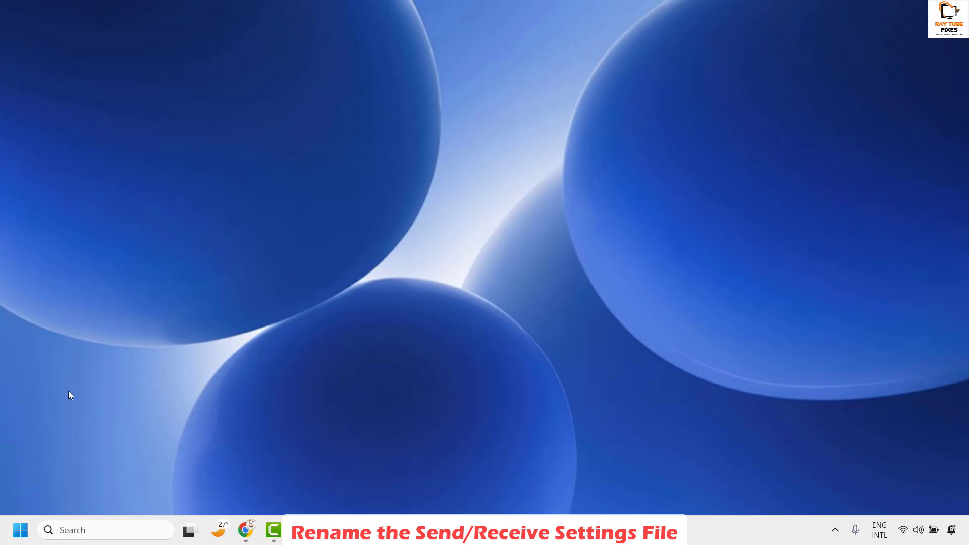
# Open the roaming application data folder by running %appdata%
pyautogui.rightClick(17, 534)
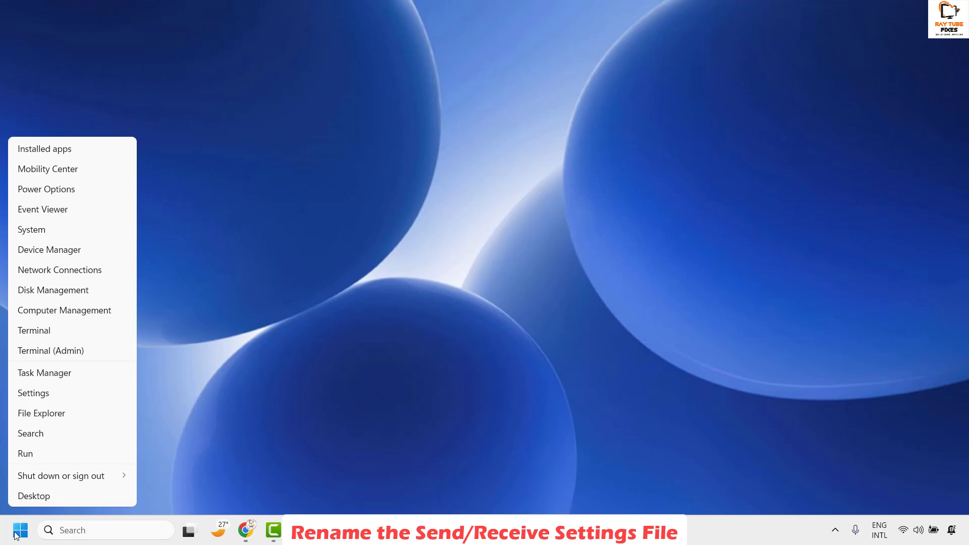
pyautogui.click(38, 457)
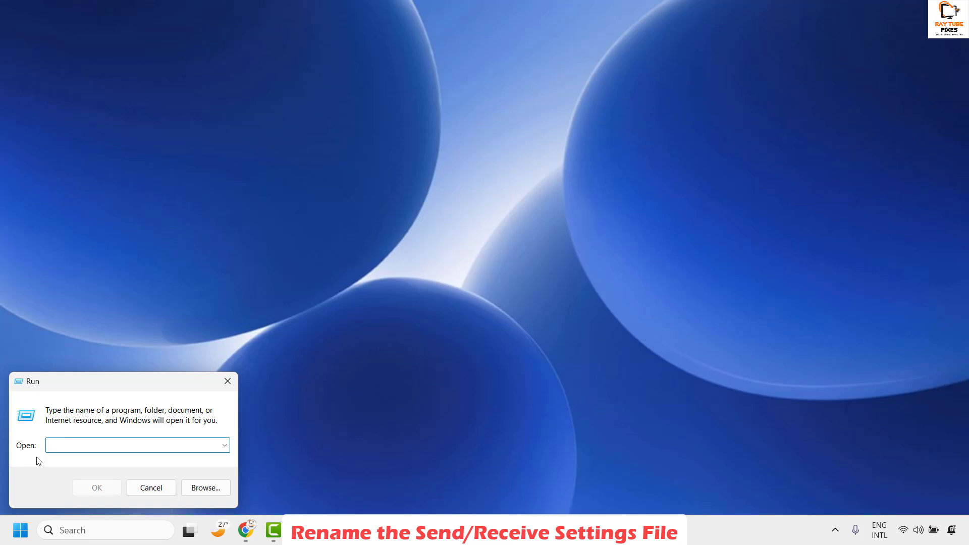
pyautogui.write('%appdata%')
pyautogui.press('Return')
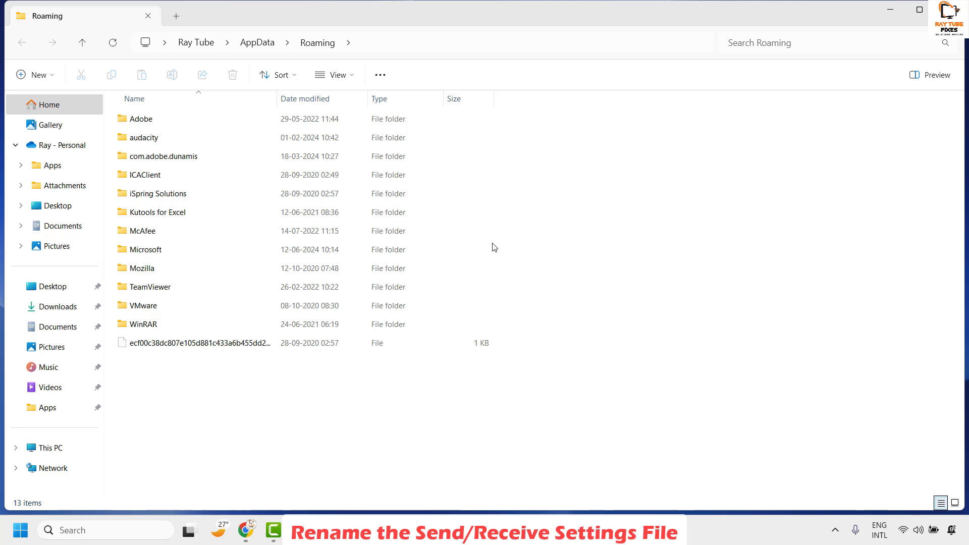
# Check in the folder view options that hidden files, folders, and drives are set to be shown, and accept the dialog
pyautogui.click(380, 76)
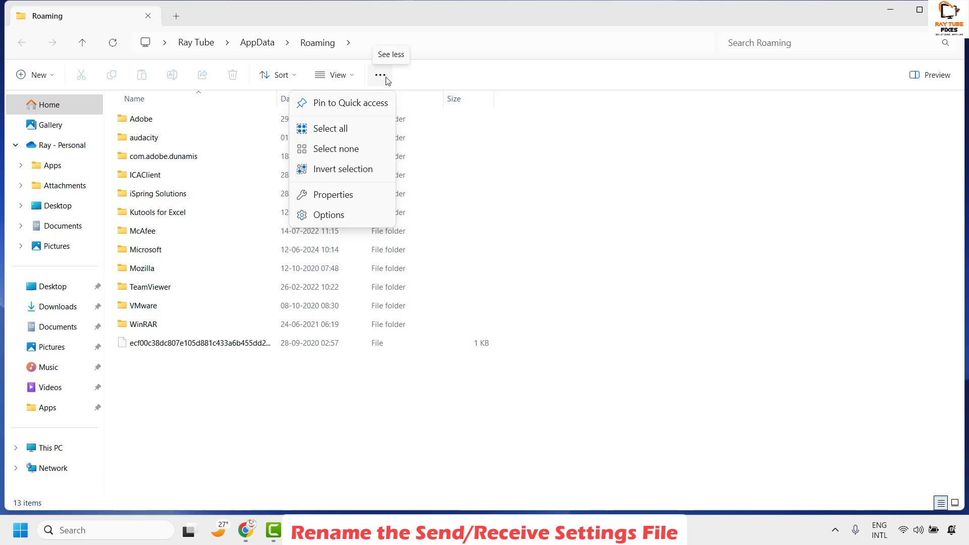
pyautogui.click(343, 215)
pyautogui.click(71, 132)
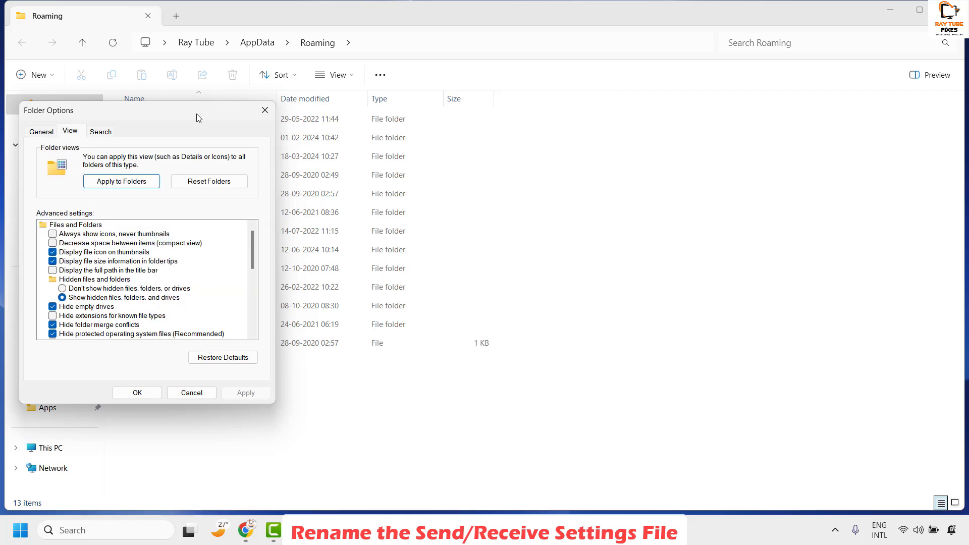
pyautogui.moveTo(201, 115); pyautogui.dragTo(579, 91)
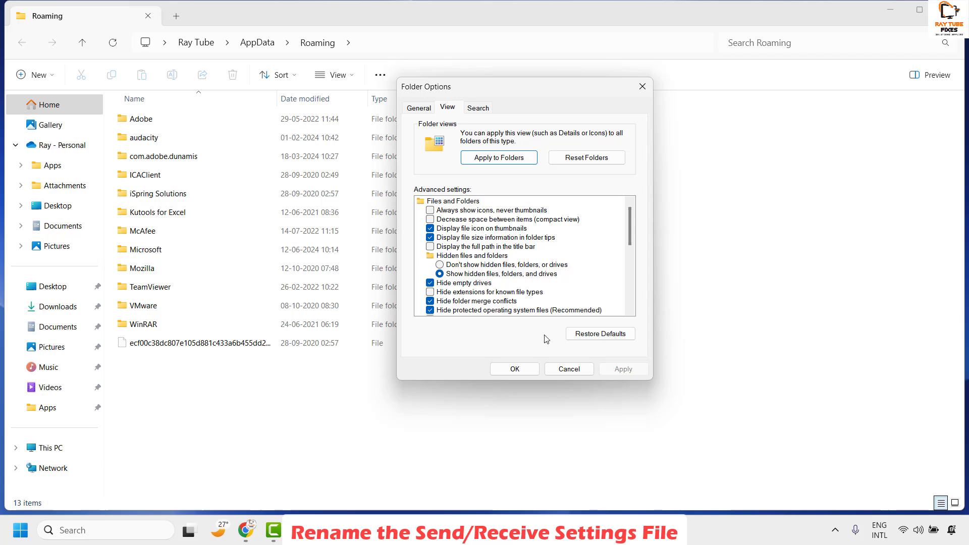
pyautogui.click(513, 370)
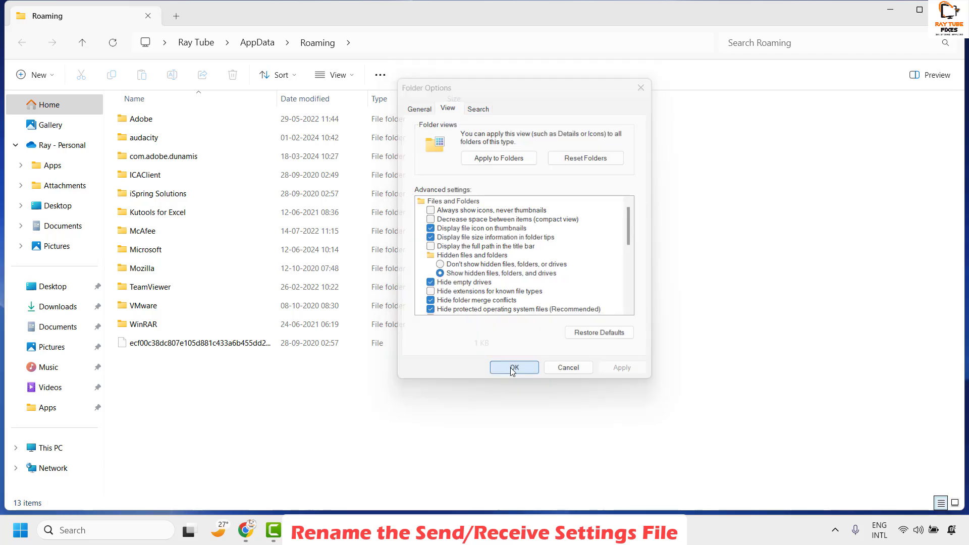
# Open the Outlook folder inside the Microsoft folder of Roaming
pyautogui.doubleClick(157, 254)
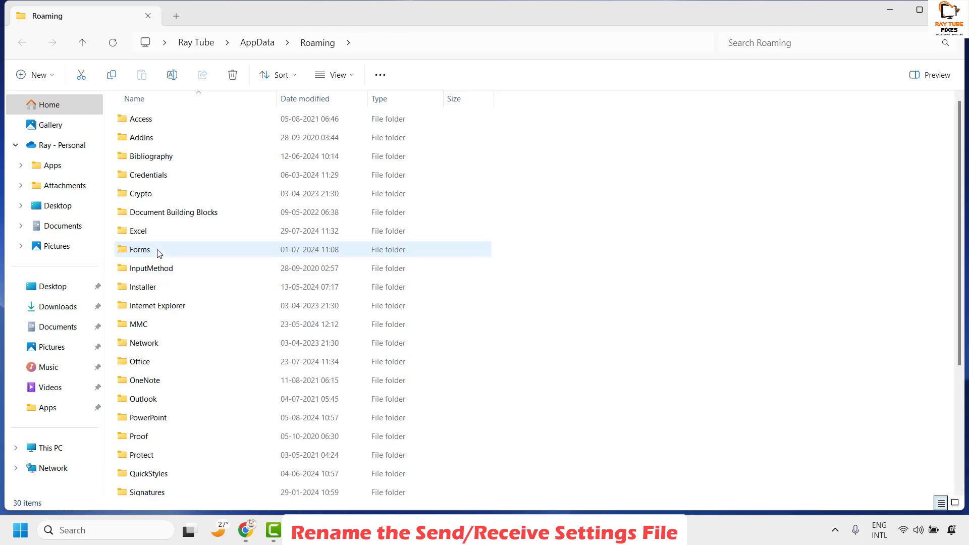
pyautogui.scroll(-3, 195, 304)
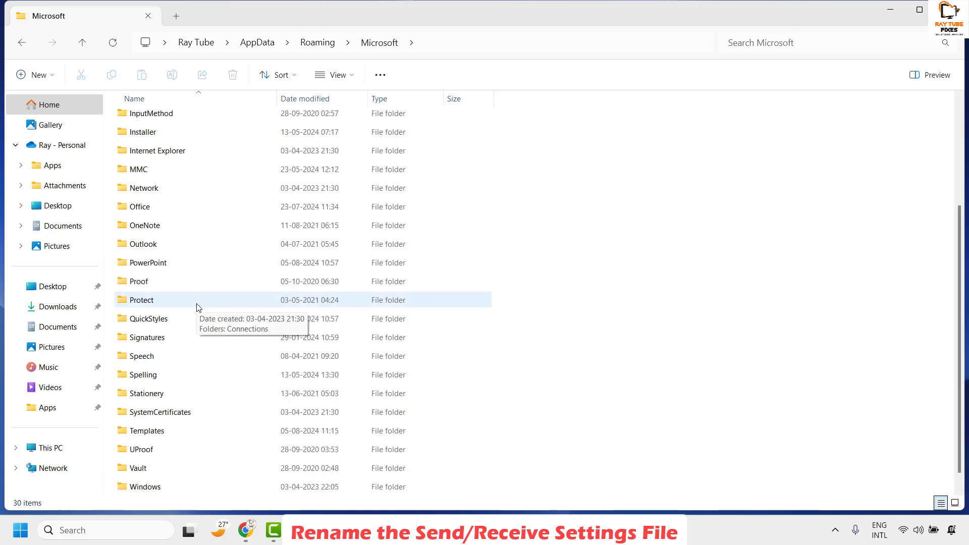
pyautogui.click(152, 246)
pyautogui.doubleClick(152, 246)
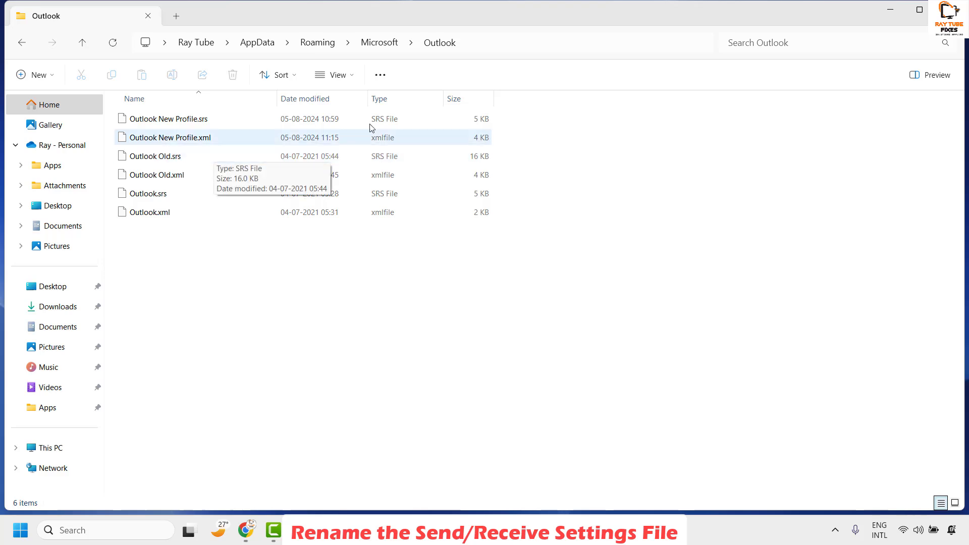
# Review the hidden files and file extension settings in Folder Options from the Outlook folder, and close the dialog
pyautogui.click(386, 74)
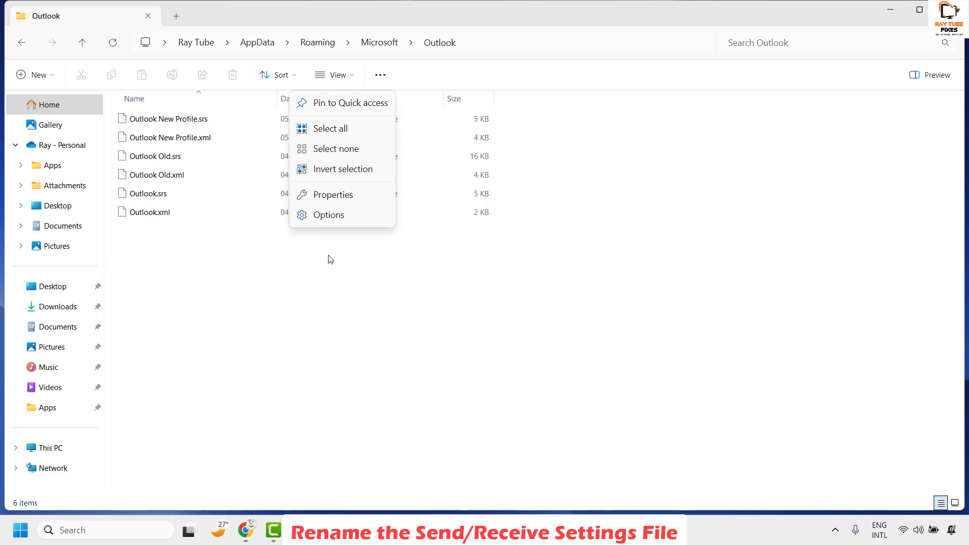
pyautogui.click(328, 215)
pyautogui.click(69, 131)
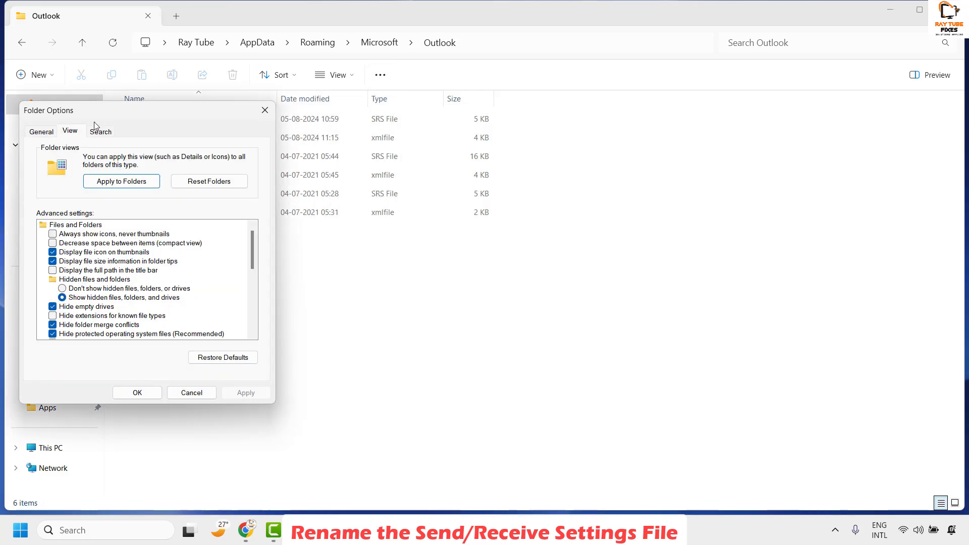
pyautogui.moveTo(146, 107); pyautogui.dragTo(246, 103)
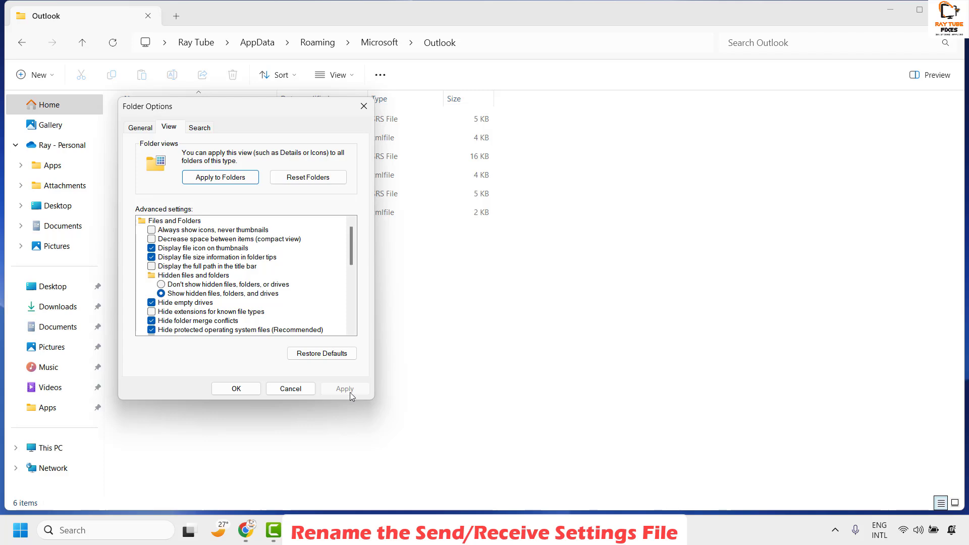
pyautogui.click(362, 108)
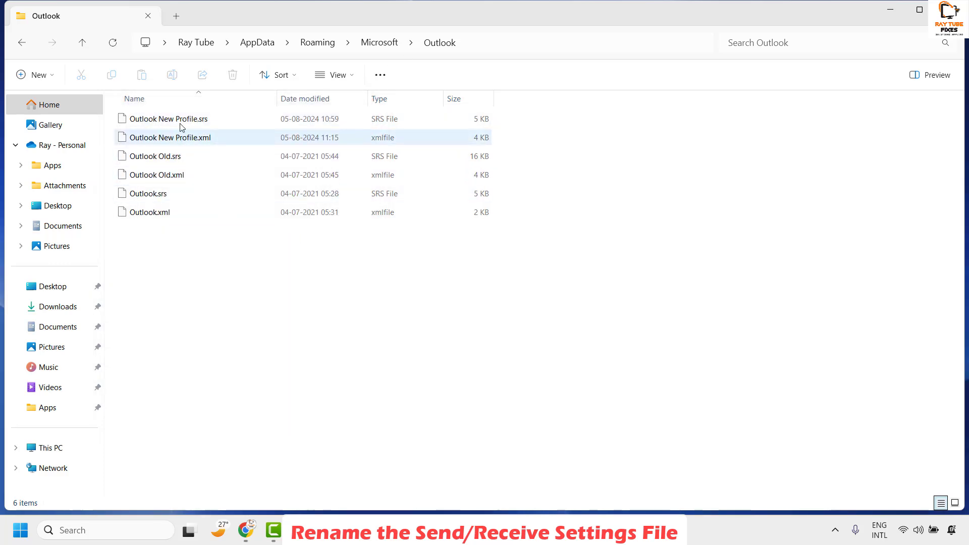
# Permanently delete Outlook New Profile.srs, Outlook Old.srs and Outlook.srs together, and close the folder window
pyautogui.click(183, 122)
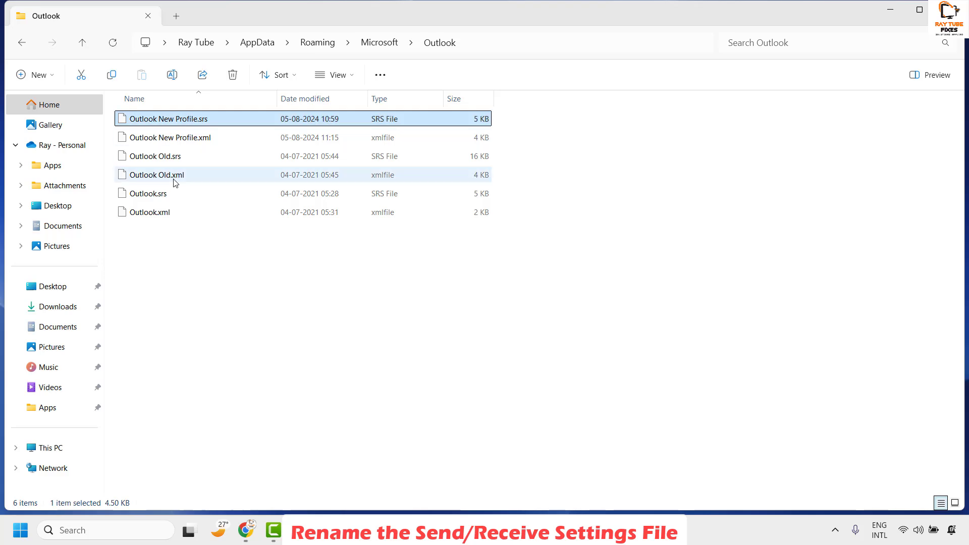
pyautogui.keyDown('shift'); pyautogui.click(174, 161); pyautogui.keyUp('shift')
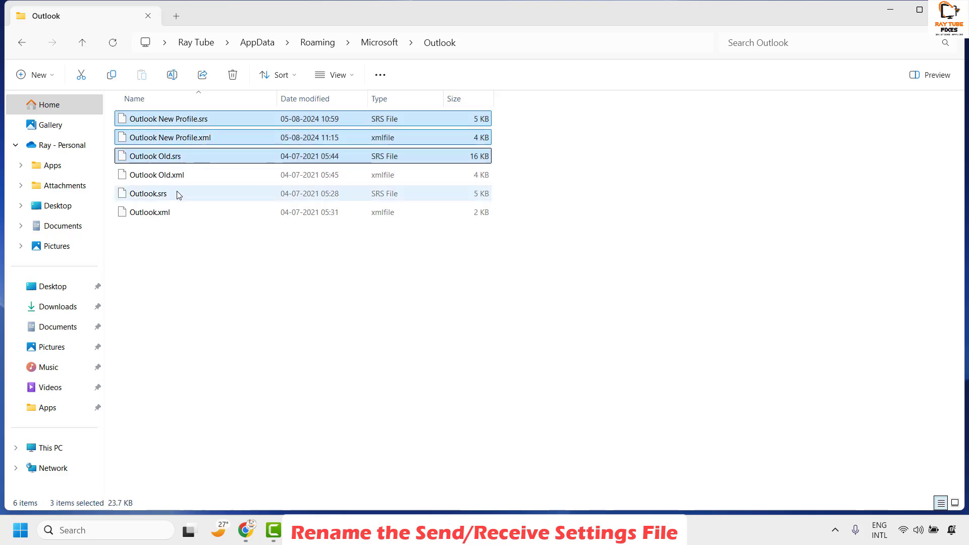
pyautogui.click(173, 157)
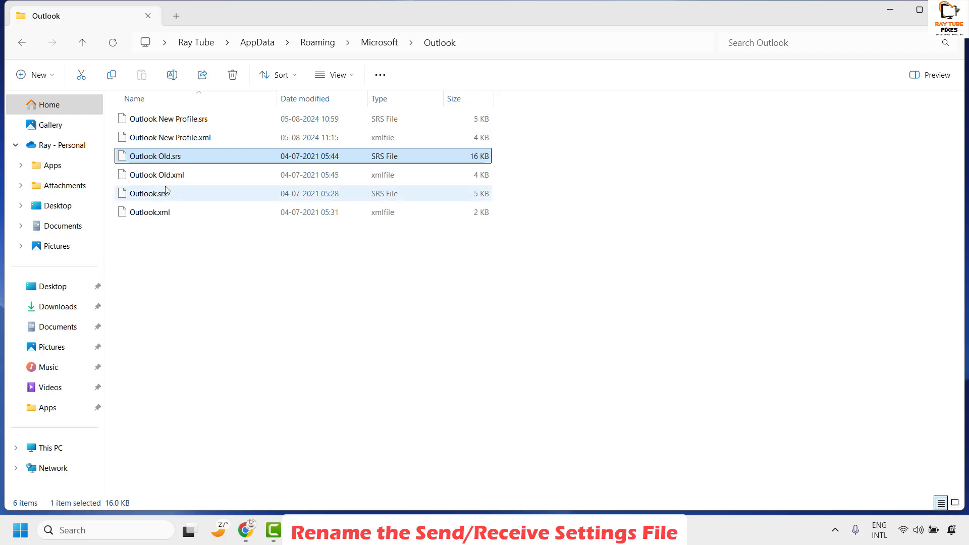
pyautogui.keyDown('shift'); pyautogui.click(195, 137); pyautogui.keyUp('shift')
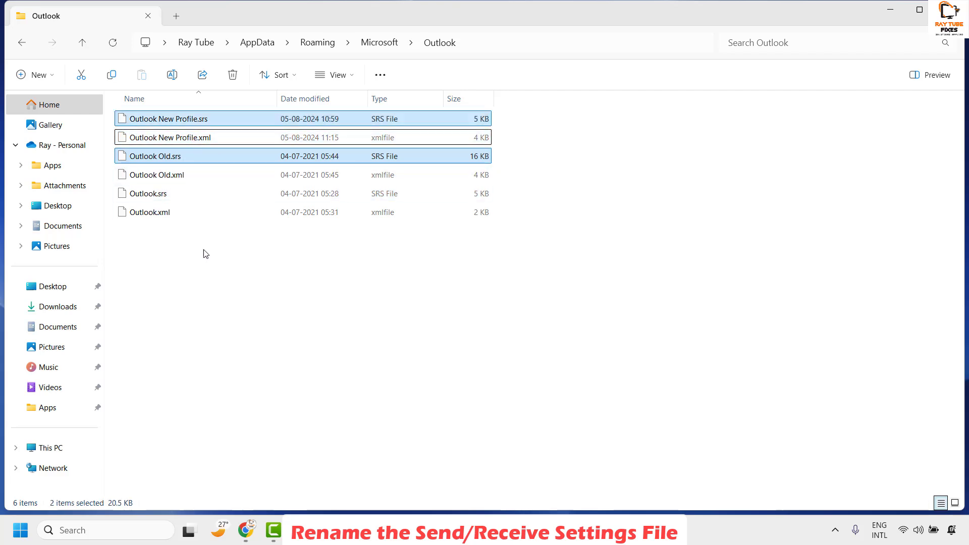
pyautogui.keyDown('ctrl'); pyautogui.click(176, 194); pyautogui.keyUp('ctrl')
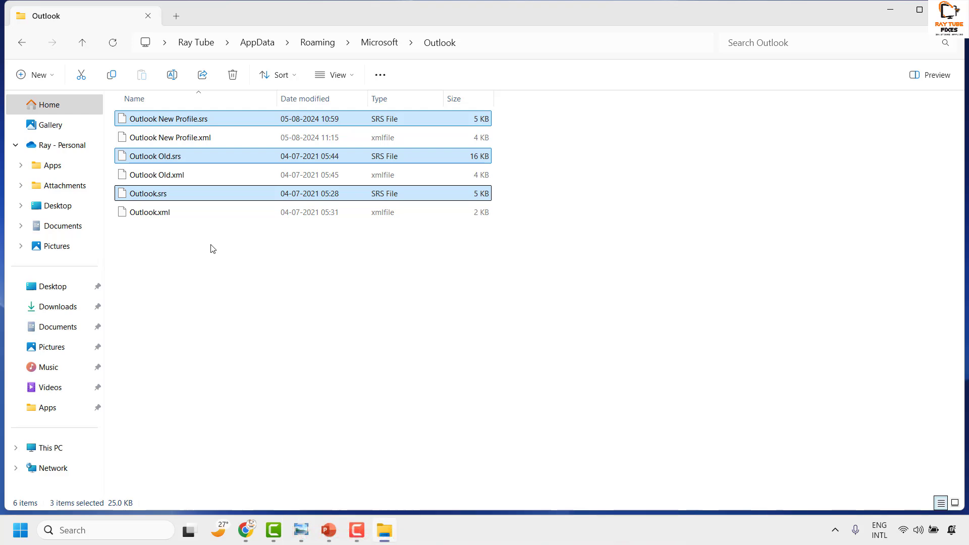
pyautogui.hotkey('shift', 'Delete')
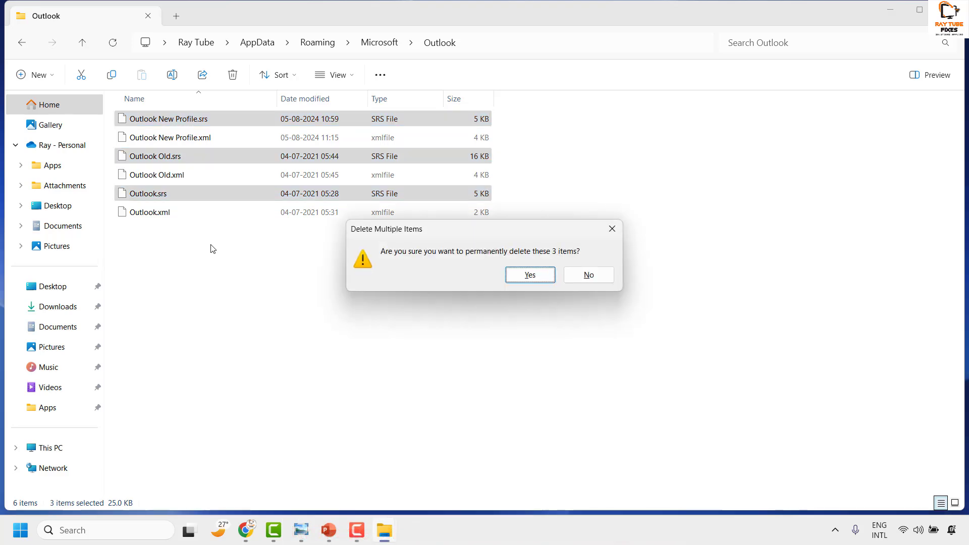
pyautogui.press('Return')
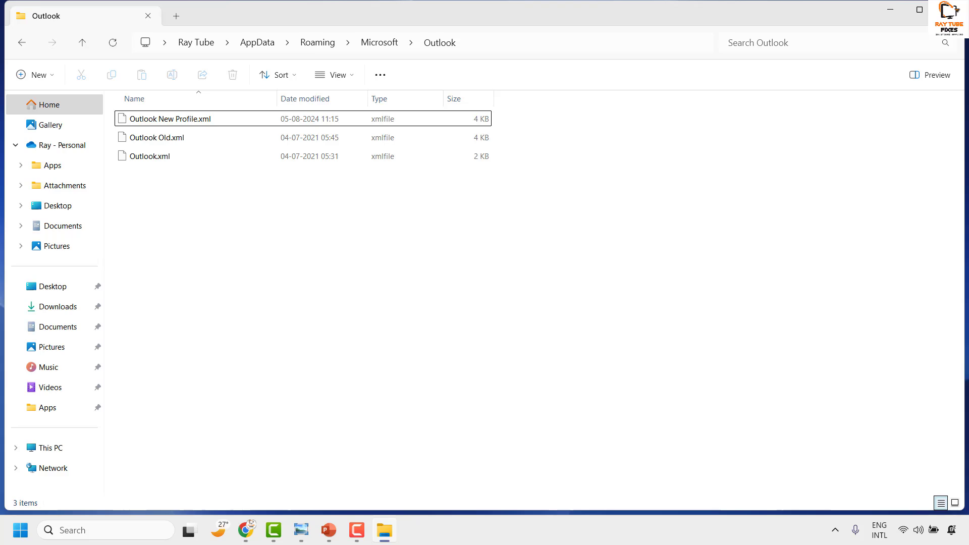
pyautogui.hotkey('alt', 'F4')
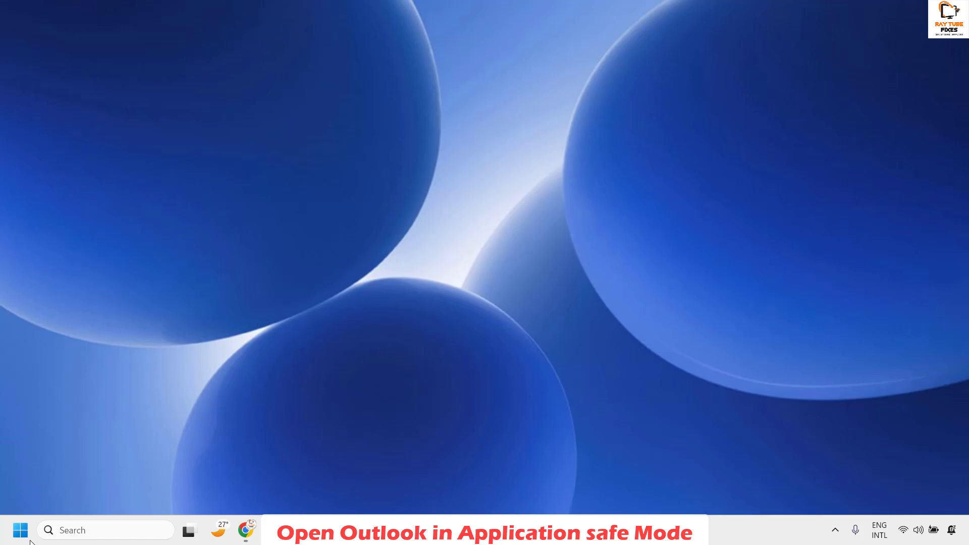
# Start Outlook in safe mode by running Outlook /safe
pyautogui.rightClick(21, 531)
pyautogui.click(35, 455)
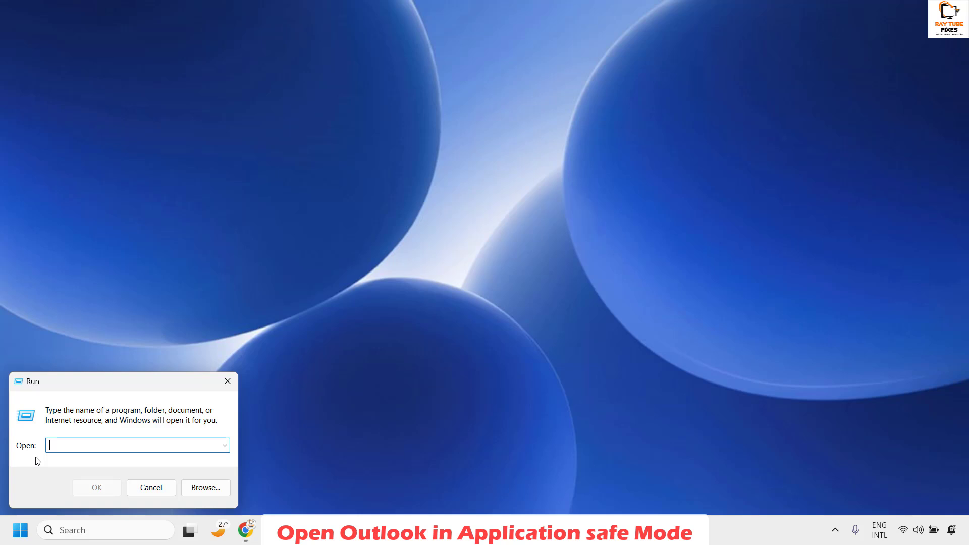
pyautogui.write('Outlook /safe')
pyautogui.press('Return')
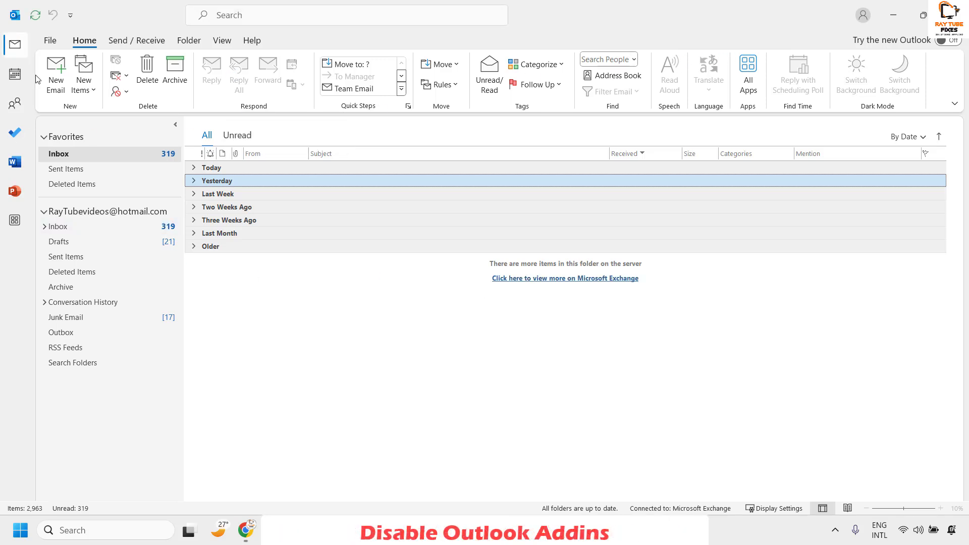
# Open the COM Add-ins management dialog from Outlook's add-in options
pyautogui.click(50, 40)
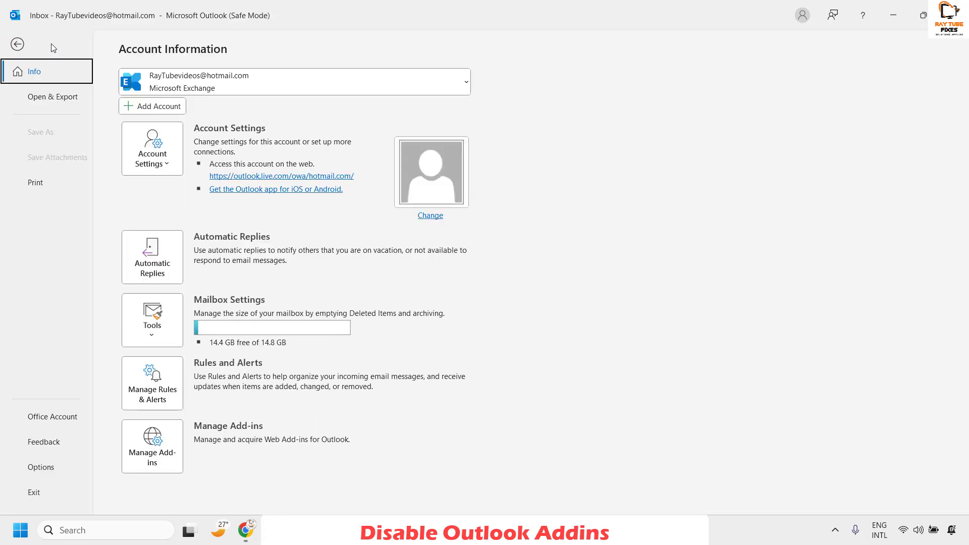
pyautogui.click(60, 467)
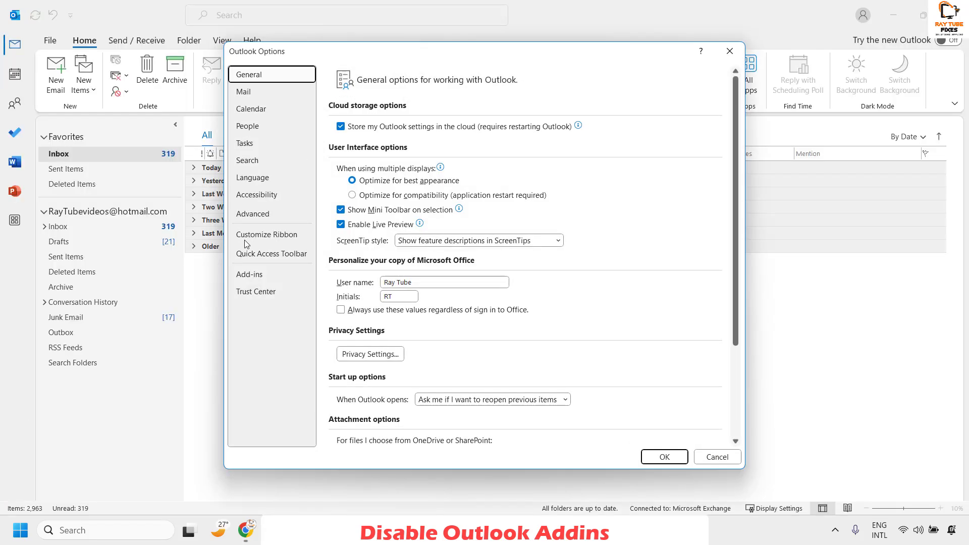
pyautogui.click(253, 274)
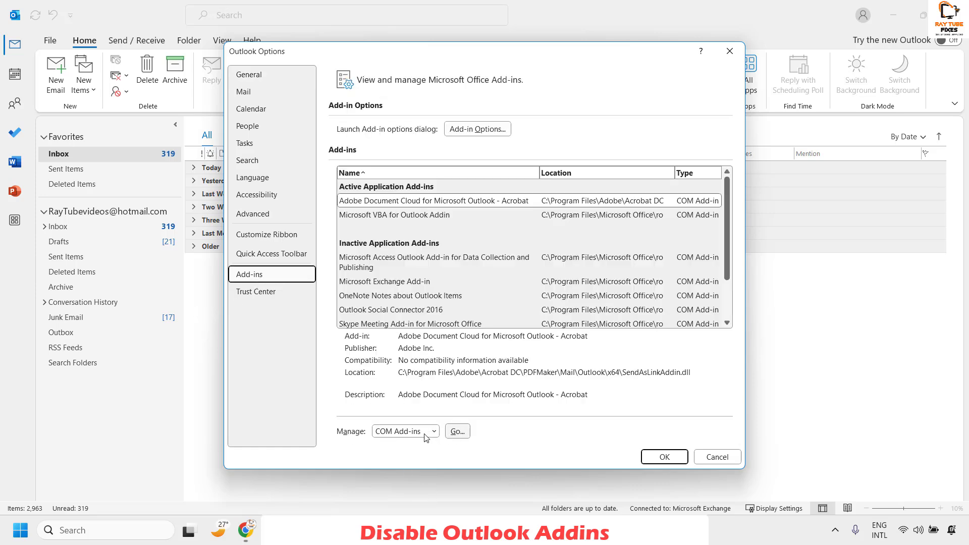
pyautogui.click(459, 433)
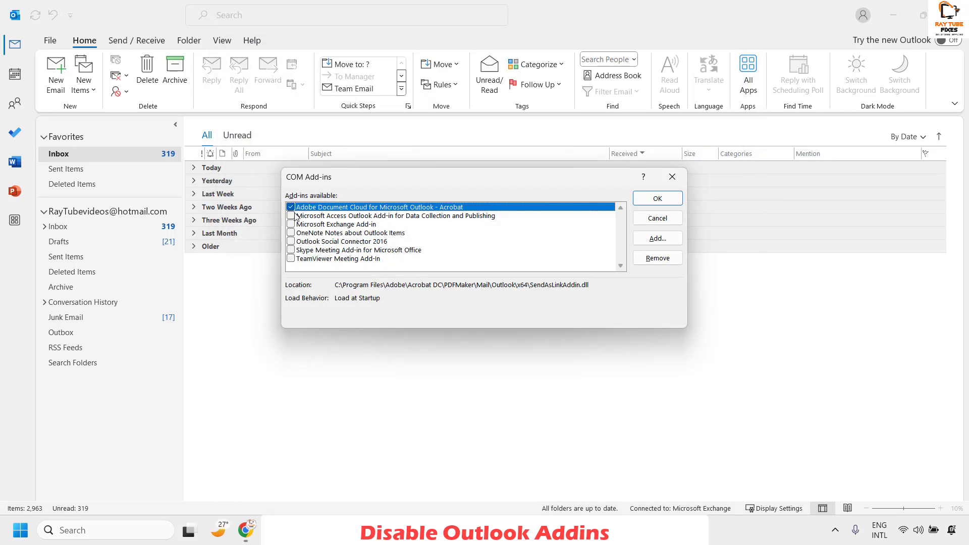
# Disable the Adobe Document Cloud for Microsoft Outlook - Acrobat add-in, close the add-ins dialog, and exit Outlook
pyautogui.click(291, 207)
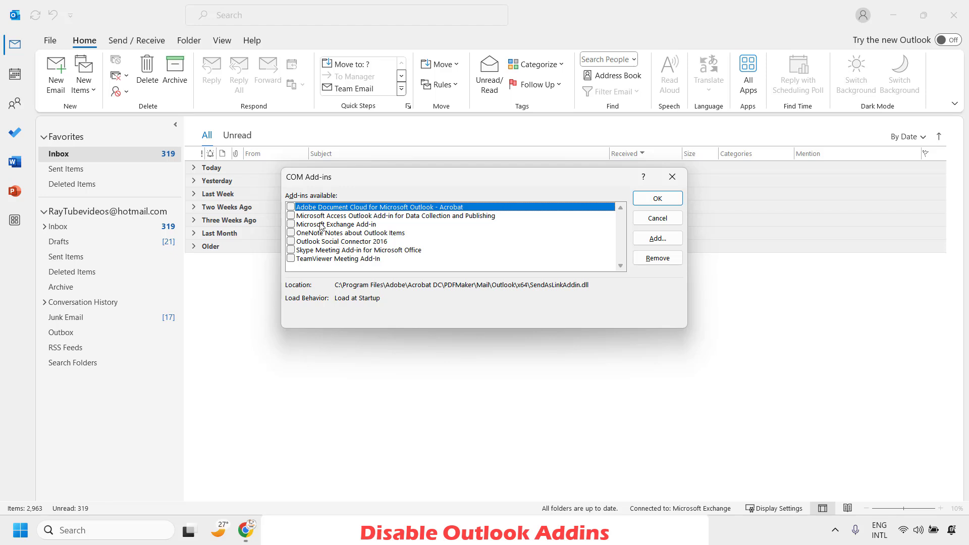
pyautogui.click(667, 261)
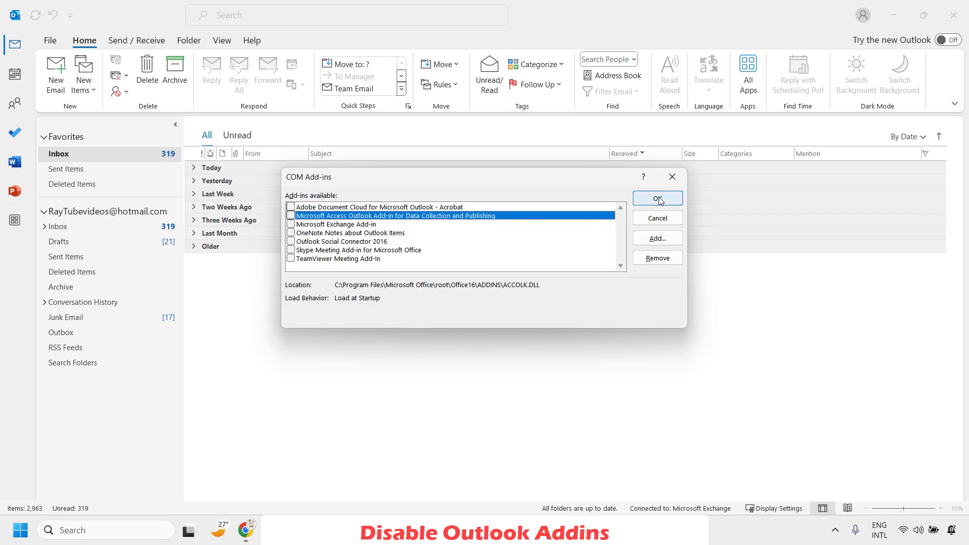
pyautogui.click(673, 177)
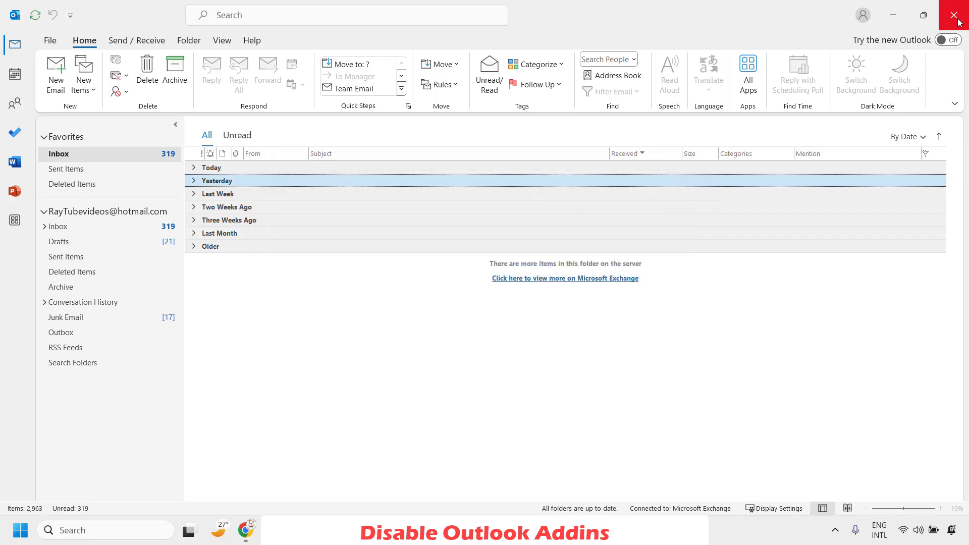
pyautogui.click(945, 9)
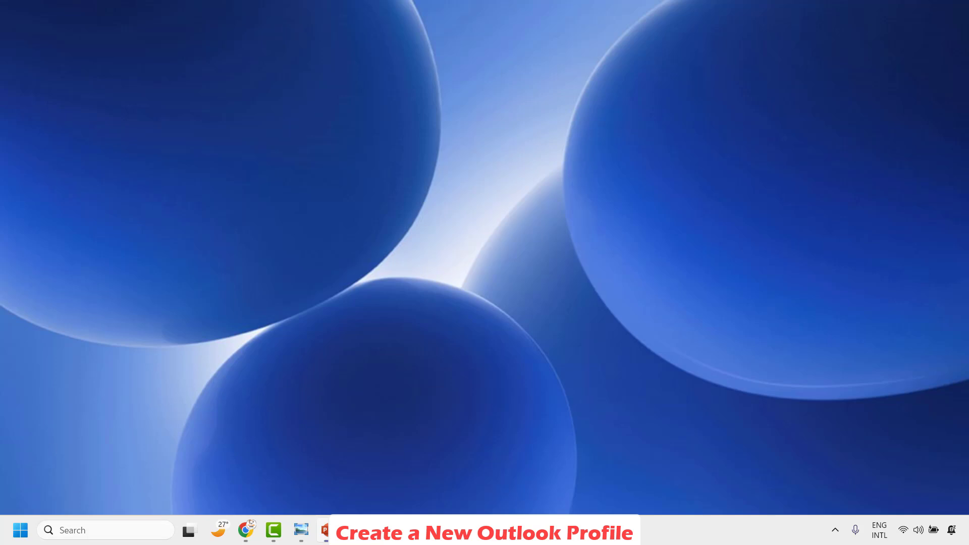
# Open Control Panel by running the control command
pyautogui.rightClick(21, 532)
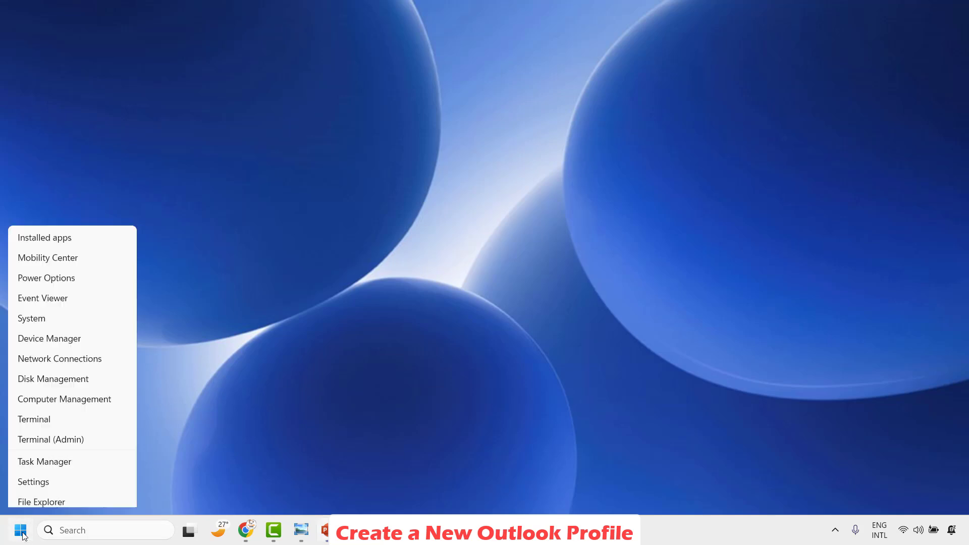
pyautogui.click(37, 456)
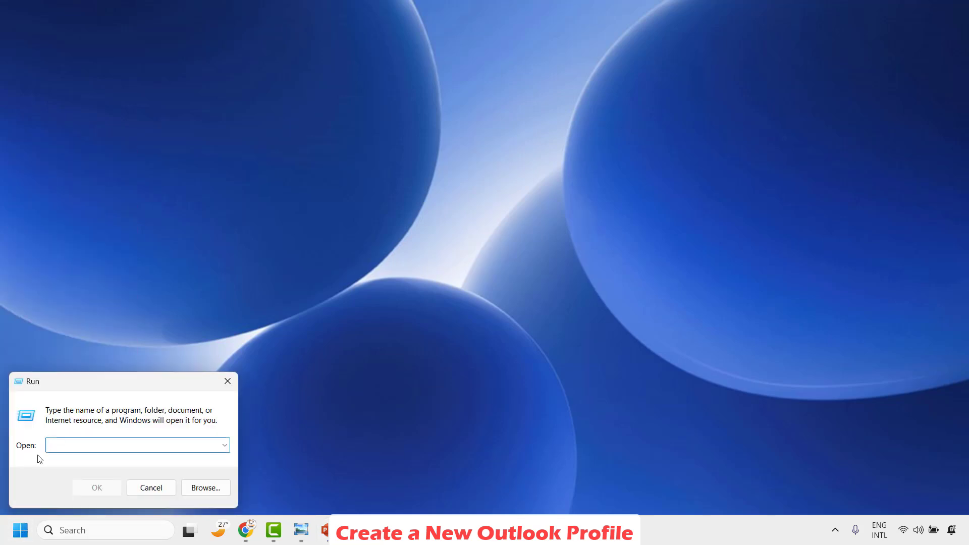
pyautogui.write('control')
pyautogui.press('Return')
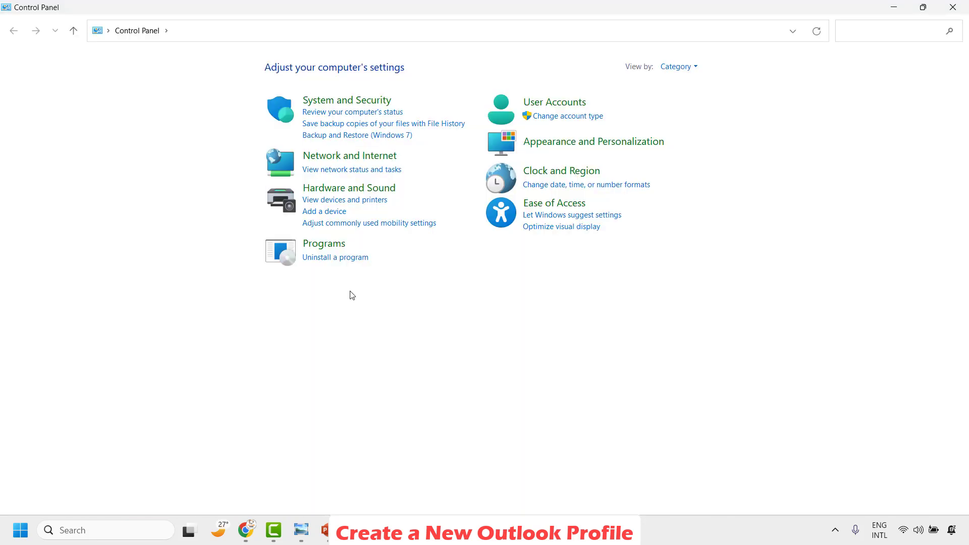
# Show the Control Panel items as large icons and open the profile list of Mail (Microsoft Outlook)
pyautogui.click(694, 70)
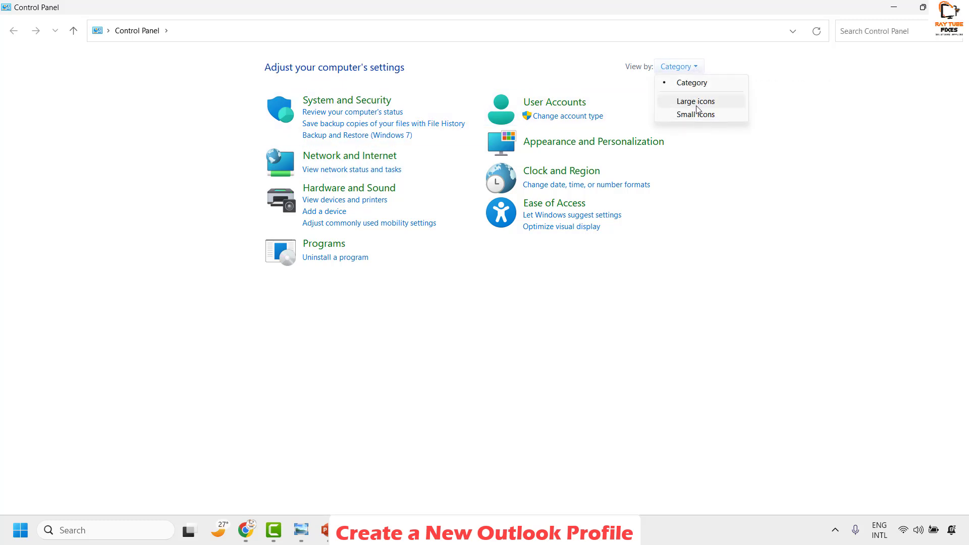
pyautogui.click(696, 107)
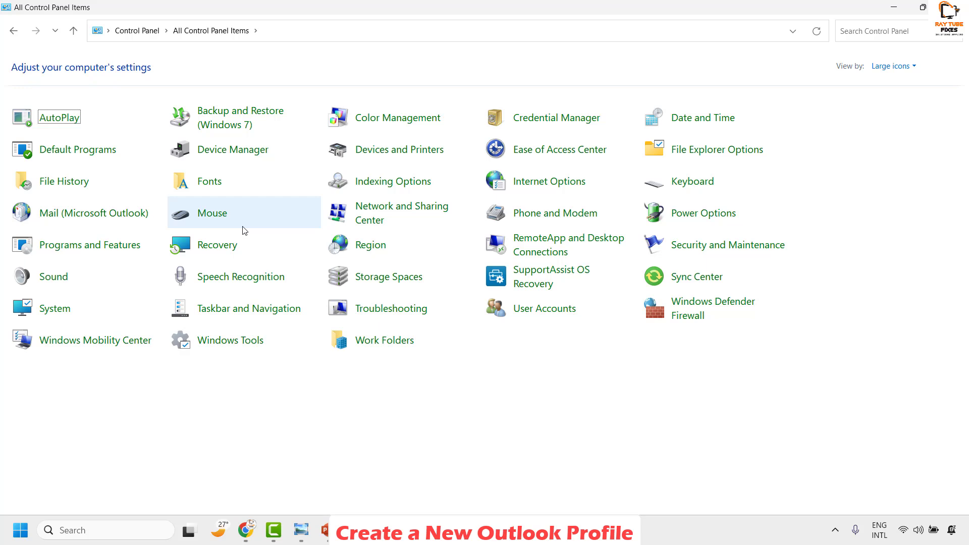
pyautogui.click(67, 214)
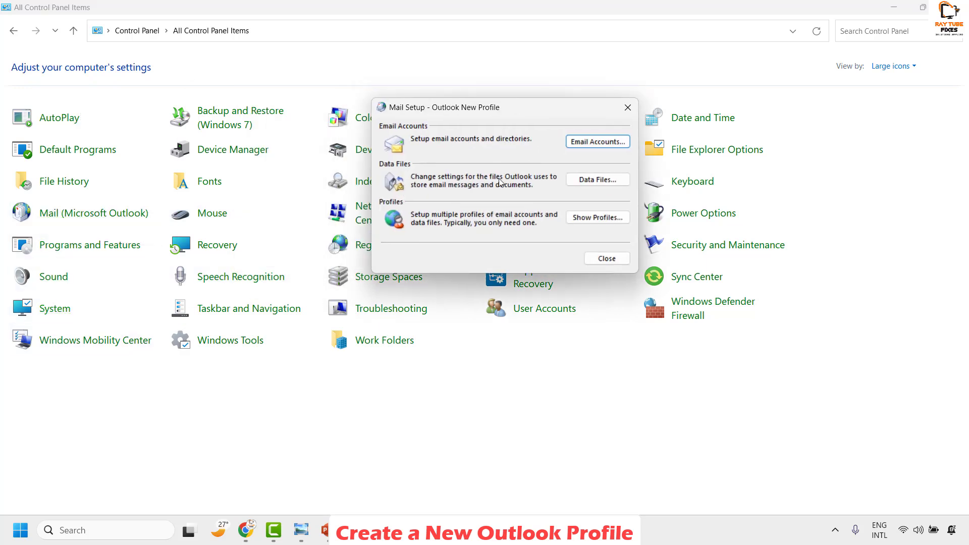
pyautogui.click(600, 219)
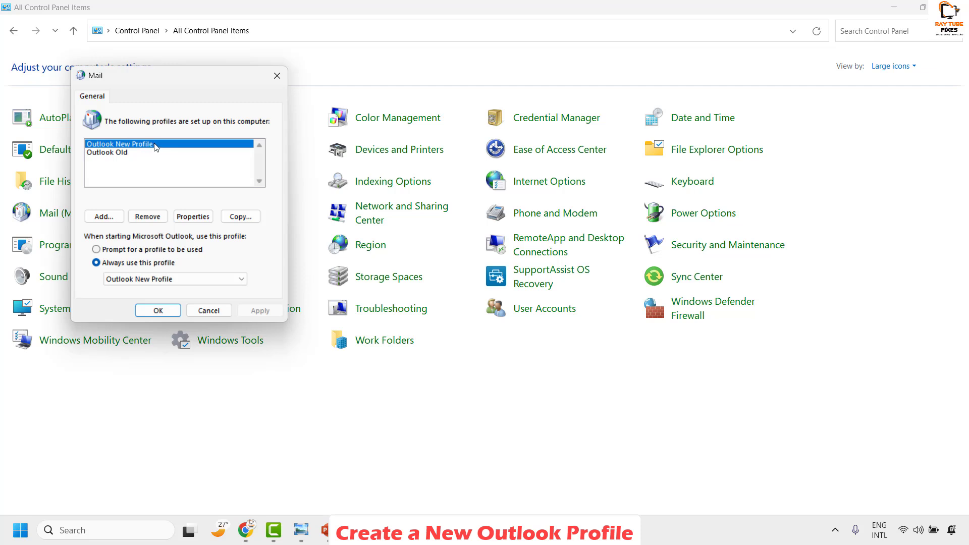
# Copy the Outlook New Profile mail profile under the name Outlook New Demo
pyautogui.click(230, 218)
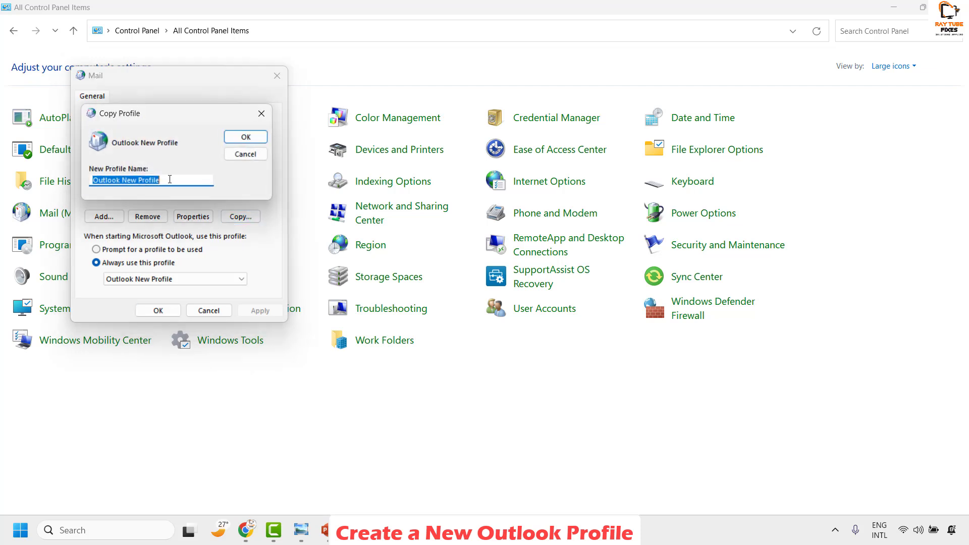
pyautogui.click(180, 180)
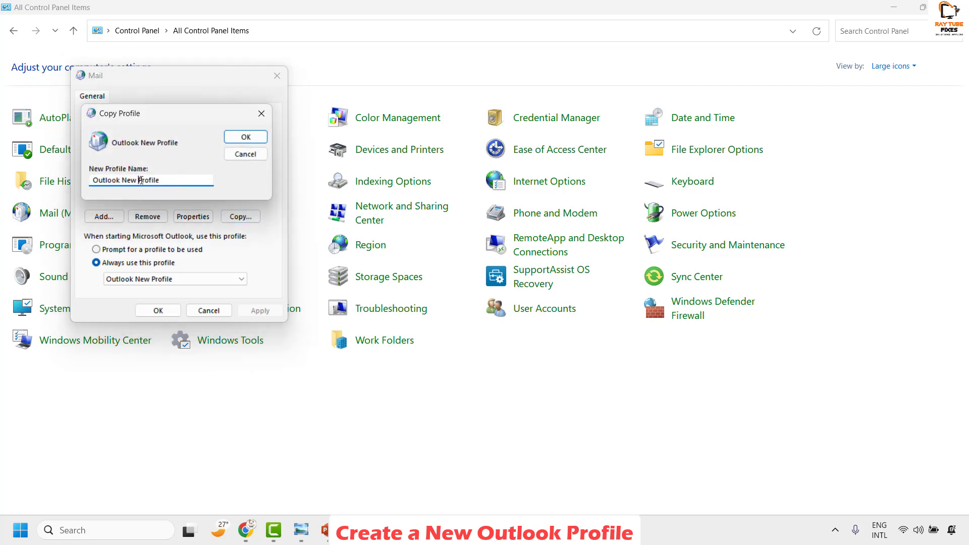
pyautogui.moveTo(140, 180); pyautogui.dragTo(228, 172)
pyautogui.write('Demo')
pyautogui.click(245, 137)
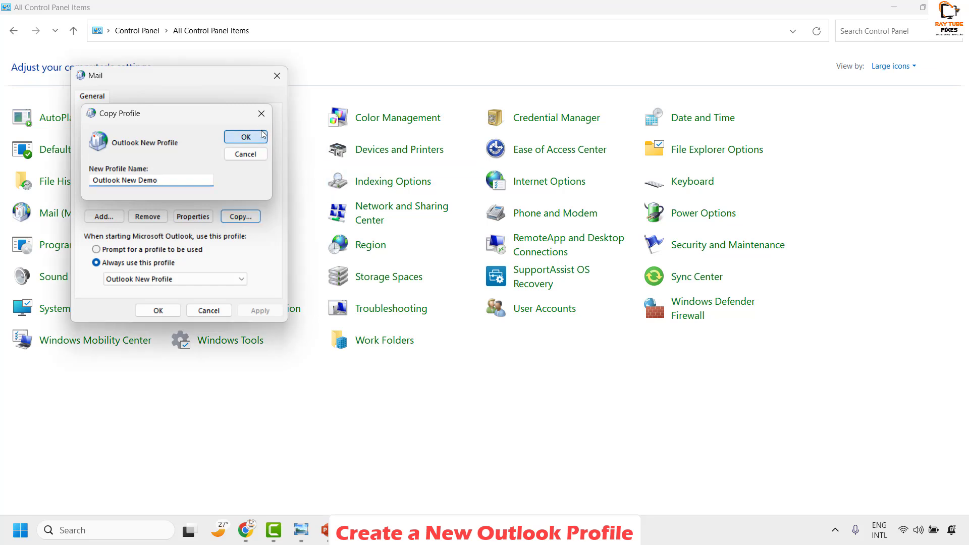
# Set Outlook New Demo as the profile always used when starting Microsoft Outlook, and accept the mail settings
pyautogui.click(139, 279)
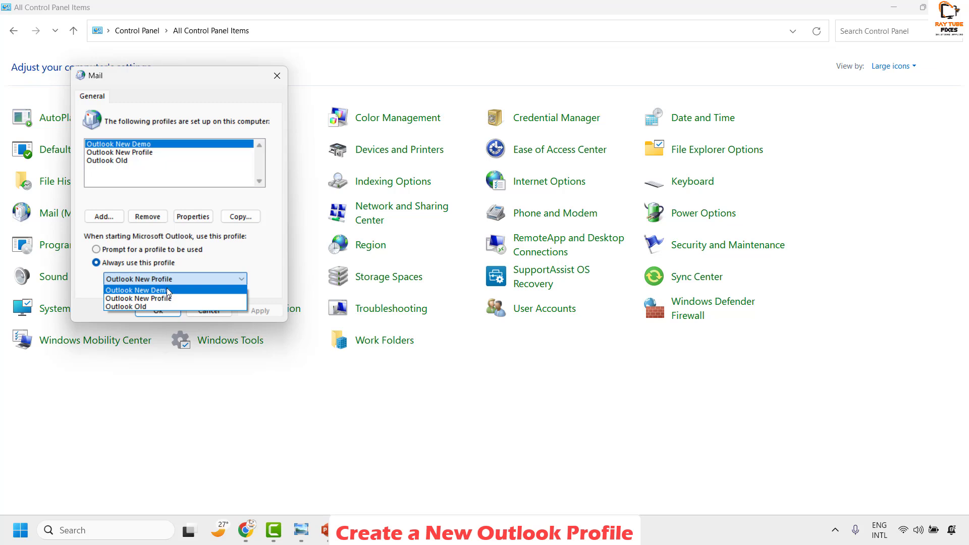
pyautogui.click(139, 292)
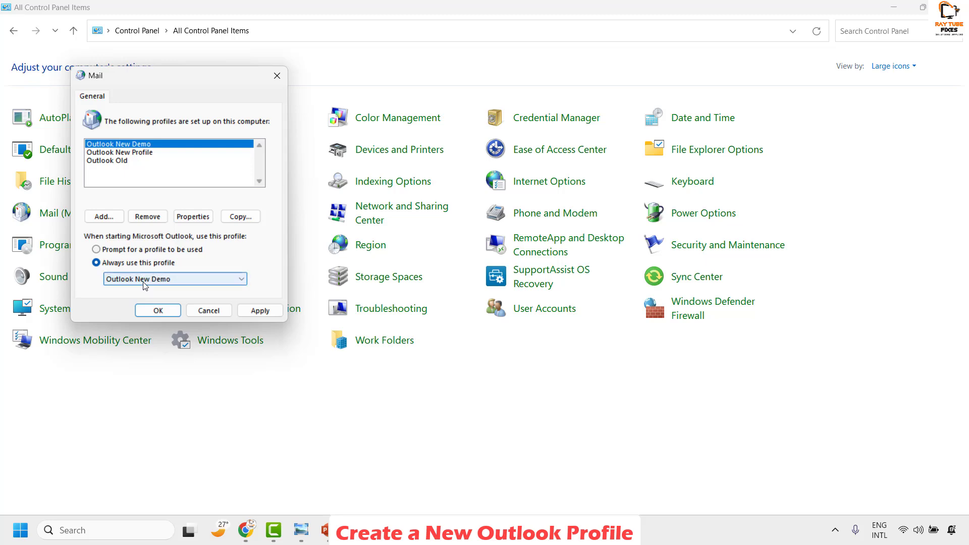
pyautogui.click(170, 315)
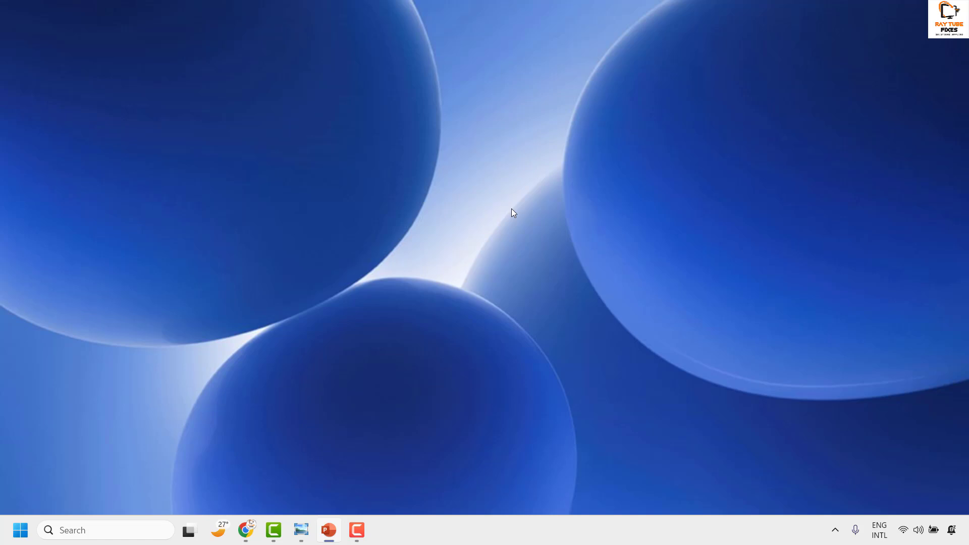
# Start Outlook by running the outlook command to check that it opens, and close it
pyautogui.press('super')
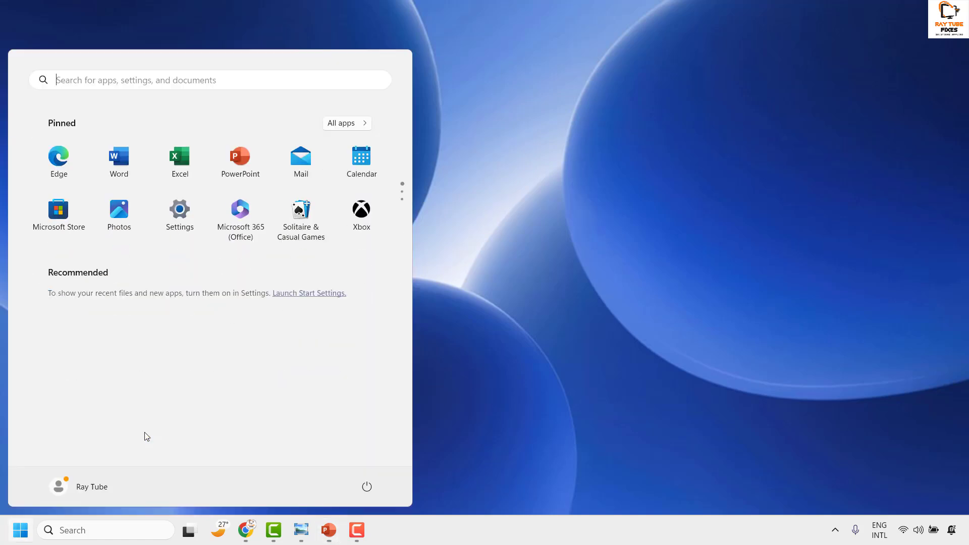
pyautogui.press('super+r')
pyautogui.write('outlook')
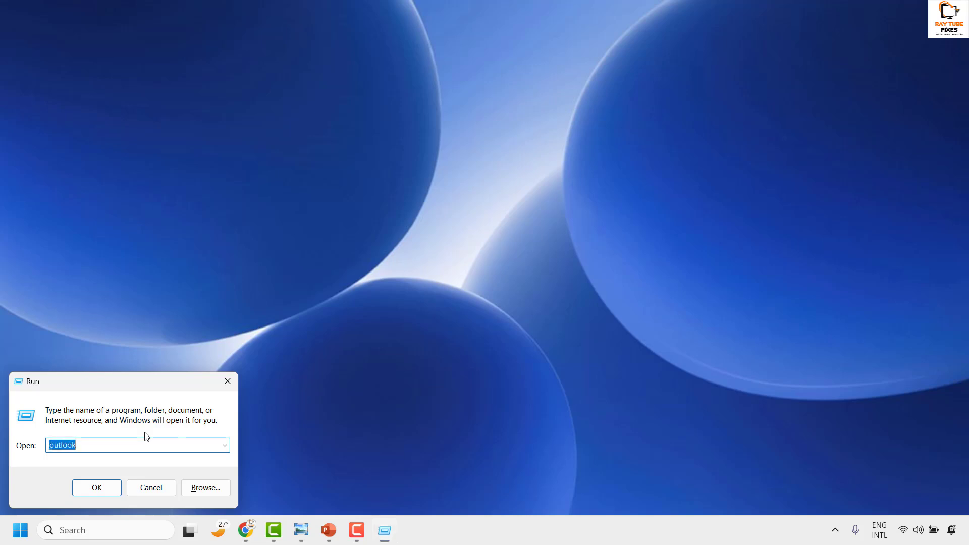
pyautogui.press('Return')
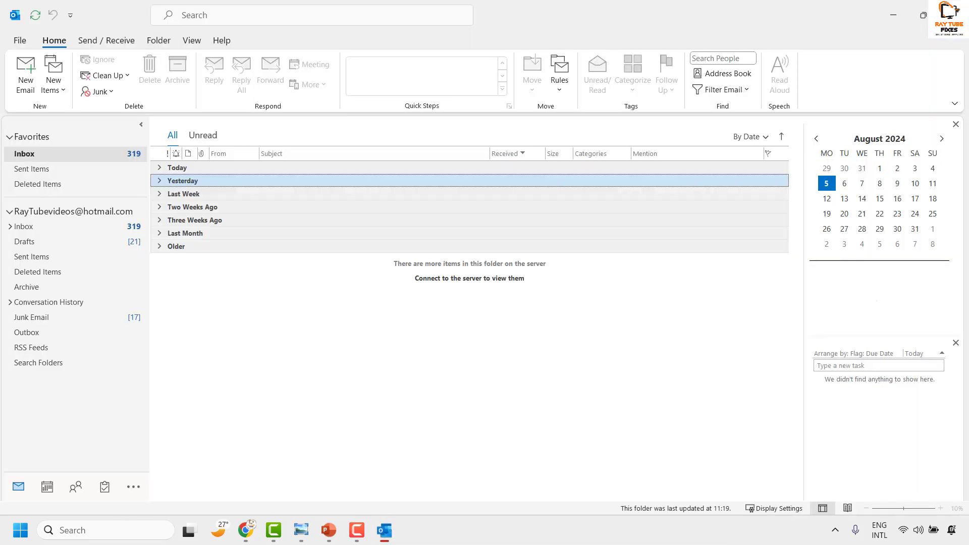
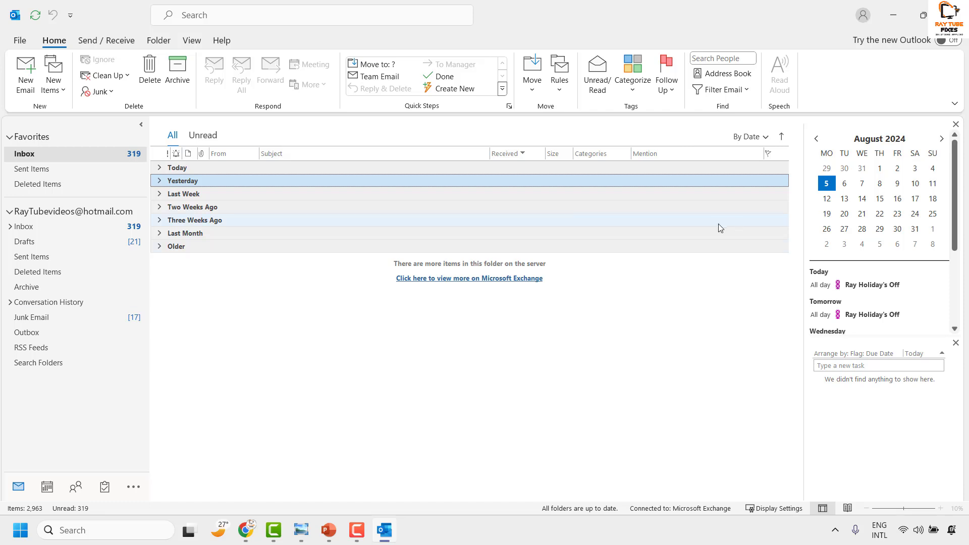
pyautogui.hotkey('alt', 'F4')
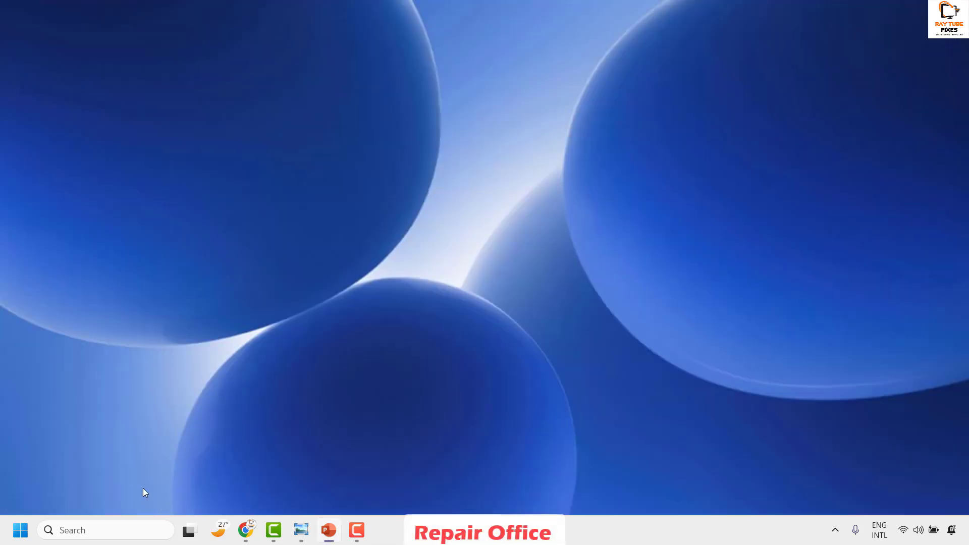
# Open Programs and Features by running appwiz.cpl
pyautogui.rightClick(22, 530)
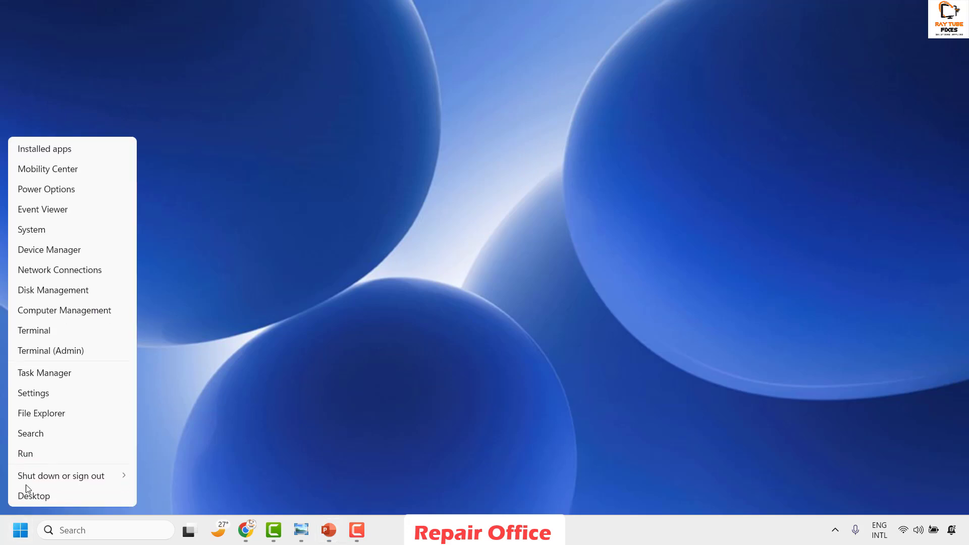
pyautogui.click(35, 454)
pyautogui.write('a')
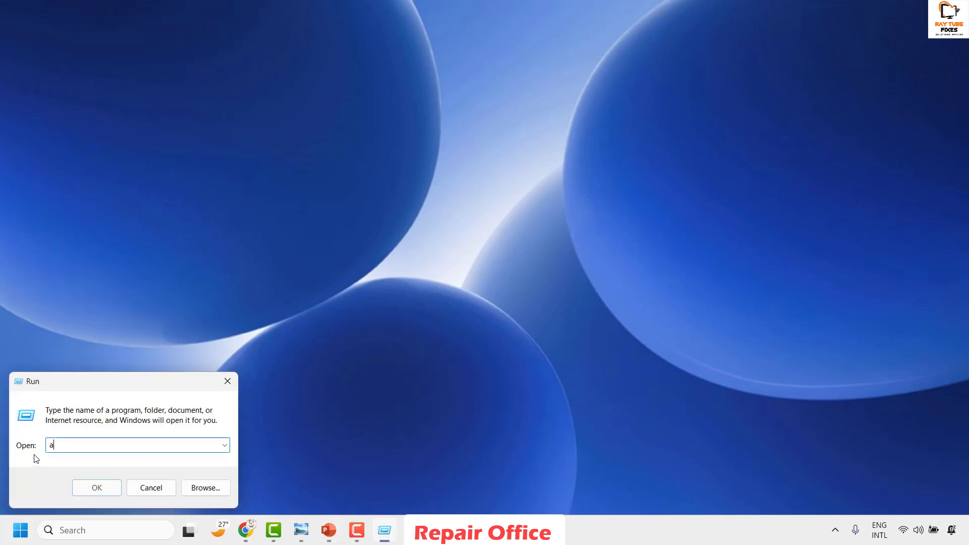
pyautogui.write('ppwiz.cpl')
pyautogui.press('Return')
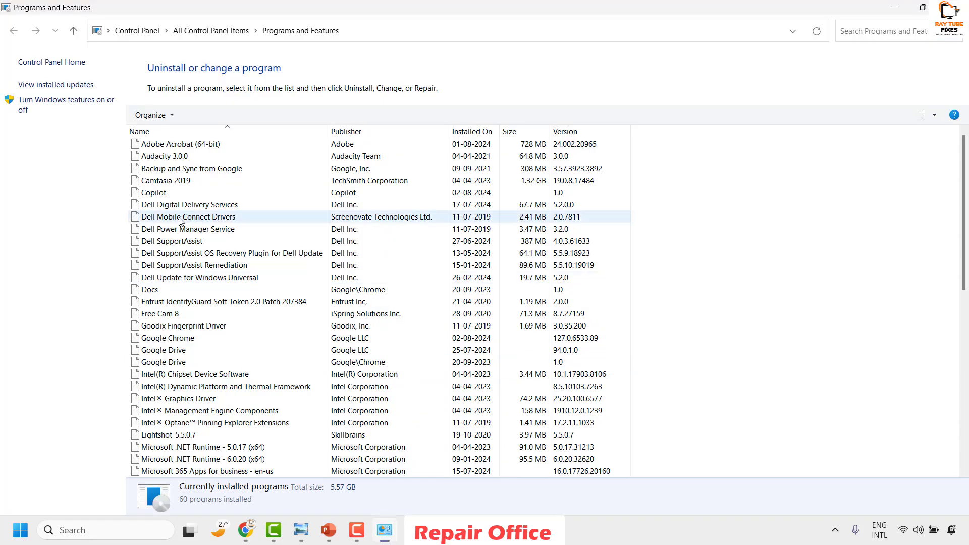
# Find and select Microsoft 365 Apps for business - en-us in the list of installed programs
pyautogui.click(182, 254)
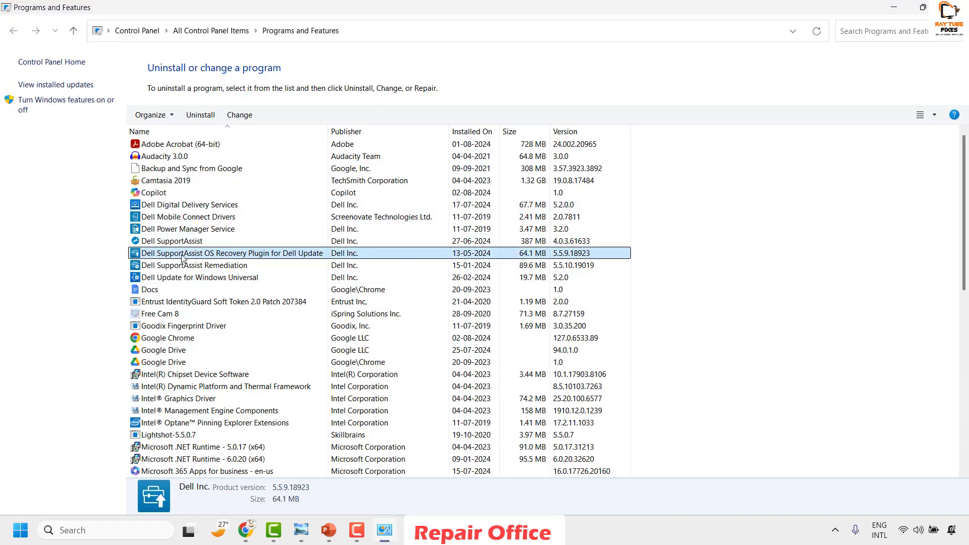
pyautogui.press('m')
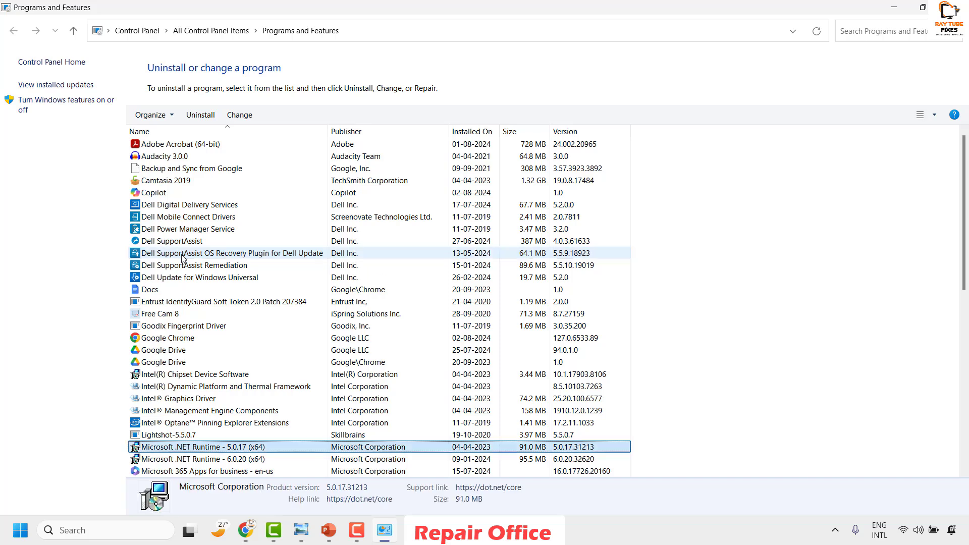
pyautogui.scroll(-2, 183, 257)
pyautogui.scroll(-3, 182, 273)
pyautogui.click(177, 294)
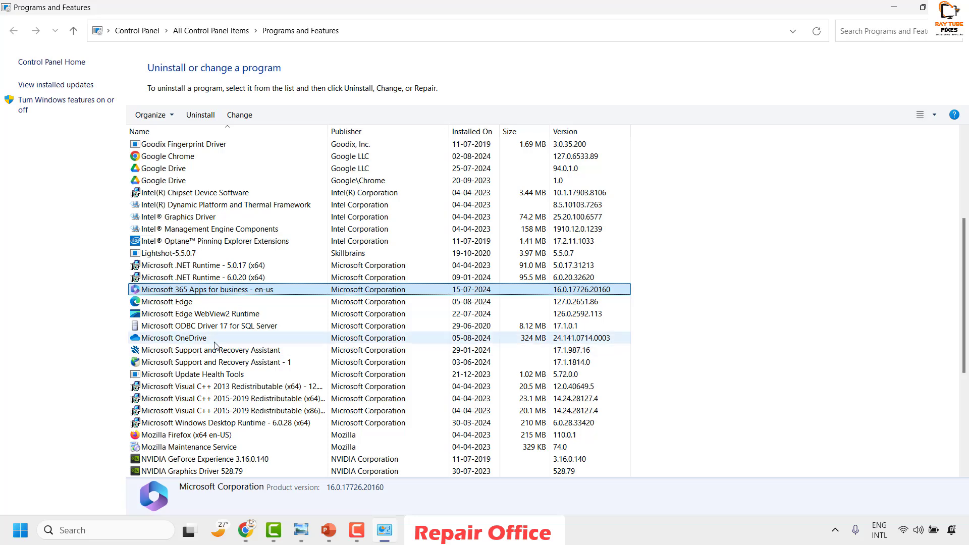
# Open the repair options for Microsoft 365 Apps for business, select Online Repair, and cancel the repair dialog
pyautogui.click(239, 115)
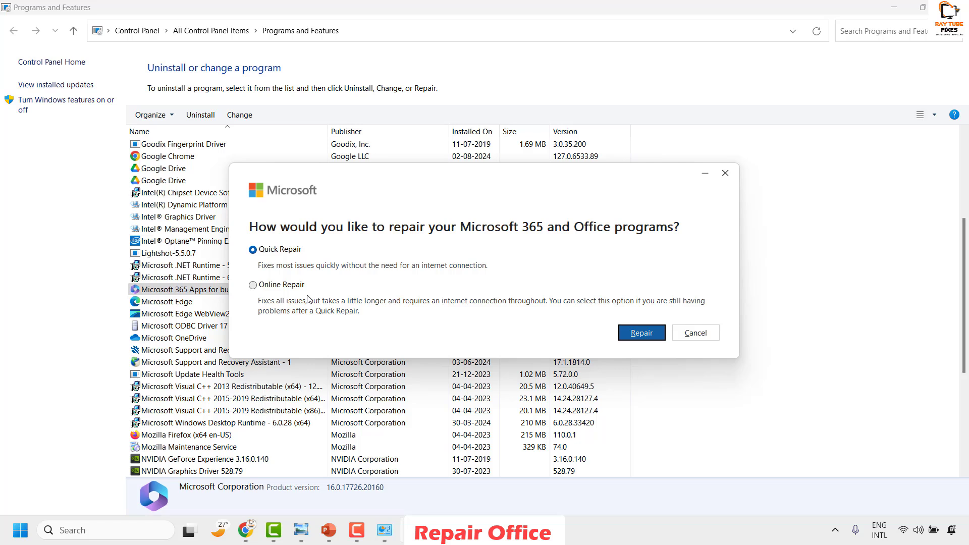
pyautogui.click(288, 289)
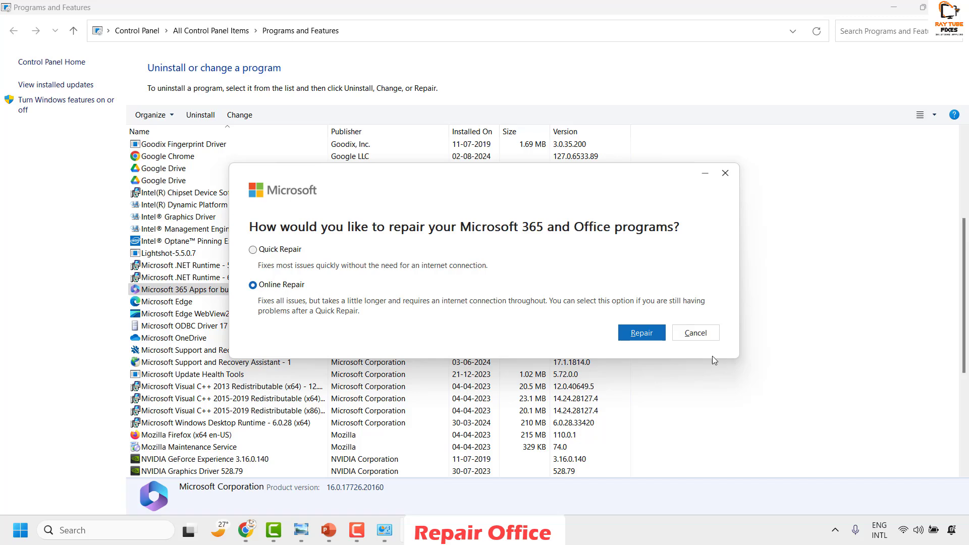
pyautogui.click(682, 338)
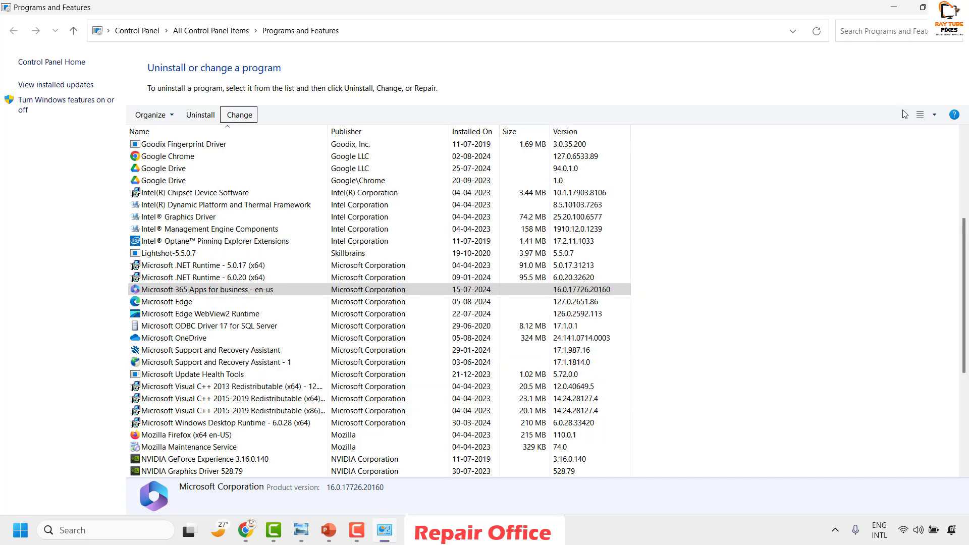